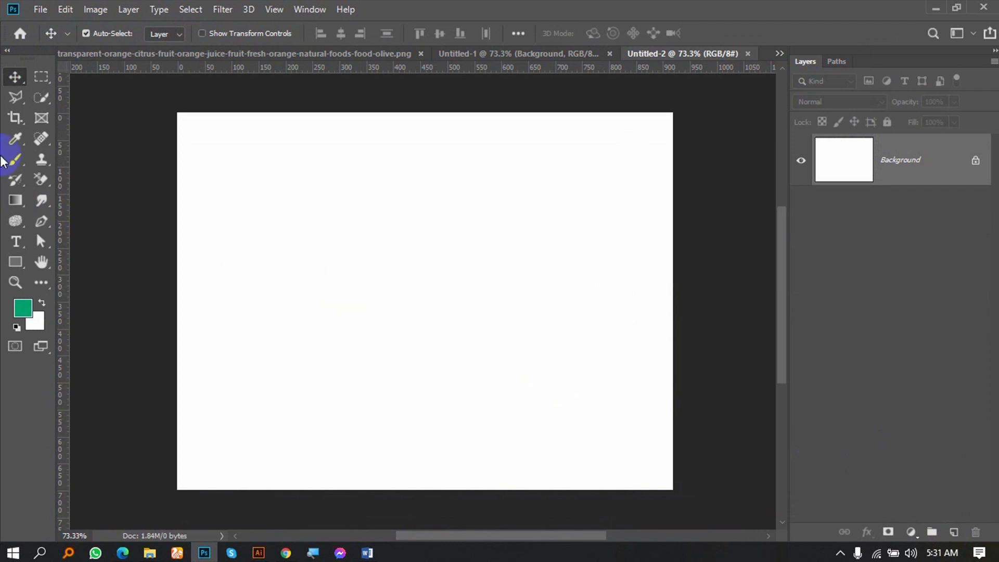
Step: Draw linear blue-to-magenta gradients across the Background layer, finishing with one that runs from the canvas top to its lower edge
{"action": "left_click", "coordinate": [24, 200]}
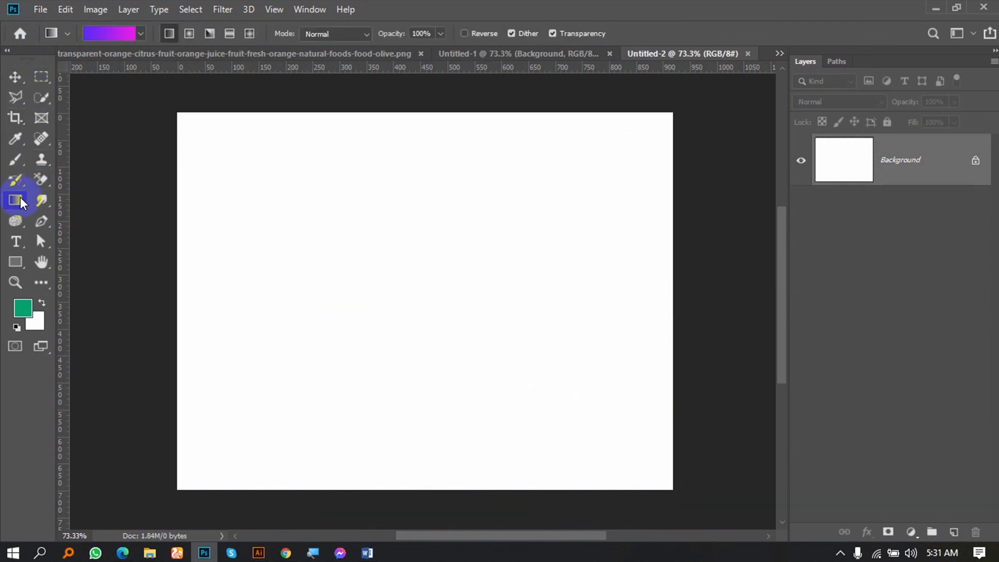
{"action": "right_click", "coordinate": [21, 200]}
{"action": "left_click", "coordinate": [20, 200]}
{"action": "left_click", "coordinate": [25, 203]}
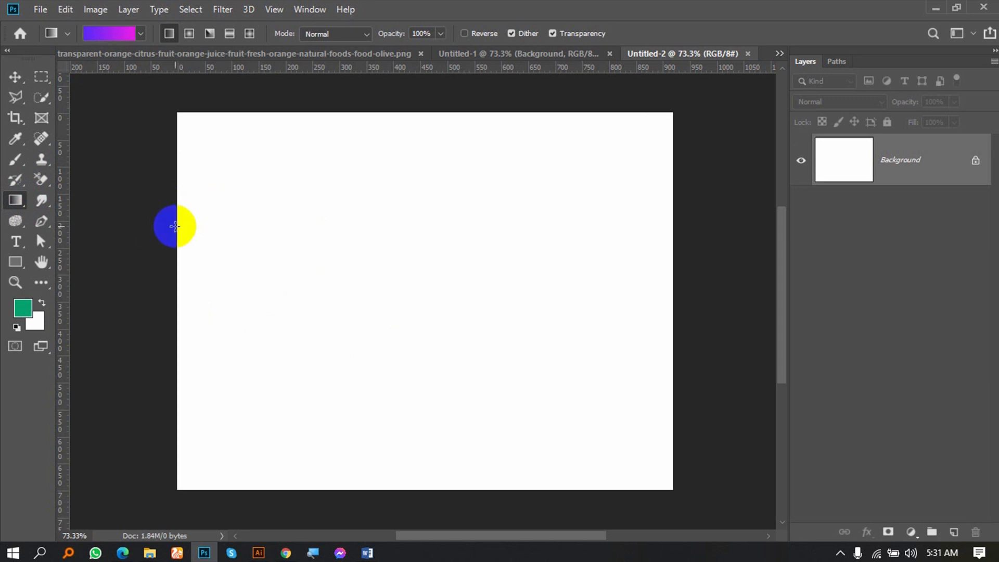
{"action": "left_click_drag", "start_coordinate": [173, 227], "coordinate": [698, 227]}
{"action": "left_click_drag", "start_coordinate": [158, 253], "coordinate": [627, 265]}
{"action": "left_click_drag", "start_coordinate": [416, 105], "coordinate": [450, 497]}
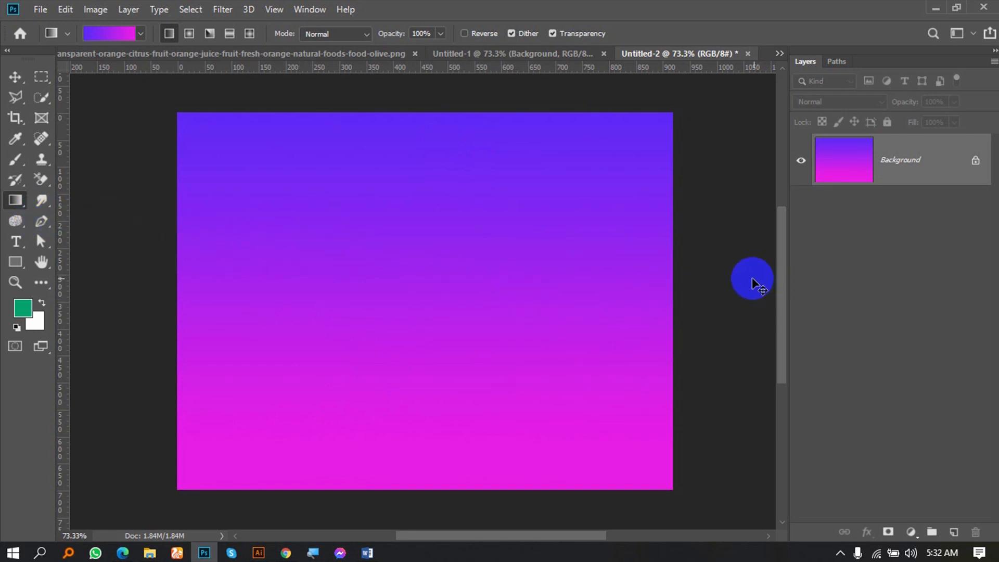
Step: Reset the colours to their defaults, make white the foreground colour and fill the Background layer with it
{"action": "left_click", "coordinate": [16, 328]}
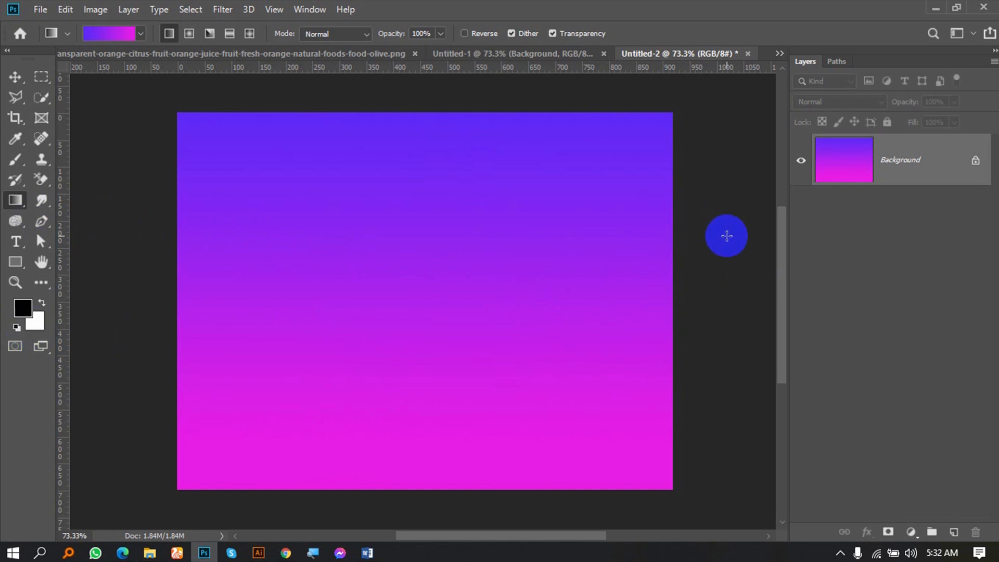
{"action": "key", "text": "x"}
{"action": "key", "text": "alt+BackSpace"}
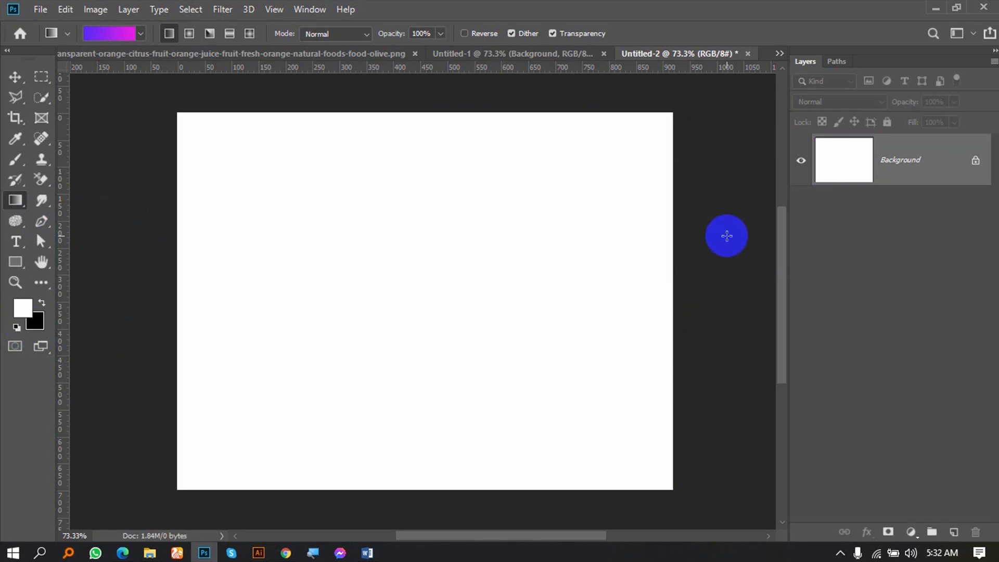
Step: Add a new empty layer above the Background and try a horizontal linear gradient across it, undoing the gradient
{"action": "left_click", "coordinate": [953, 531]}
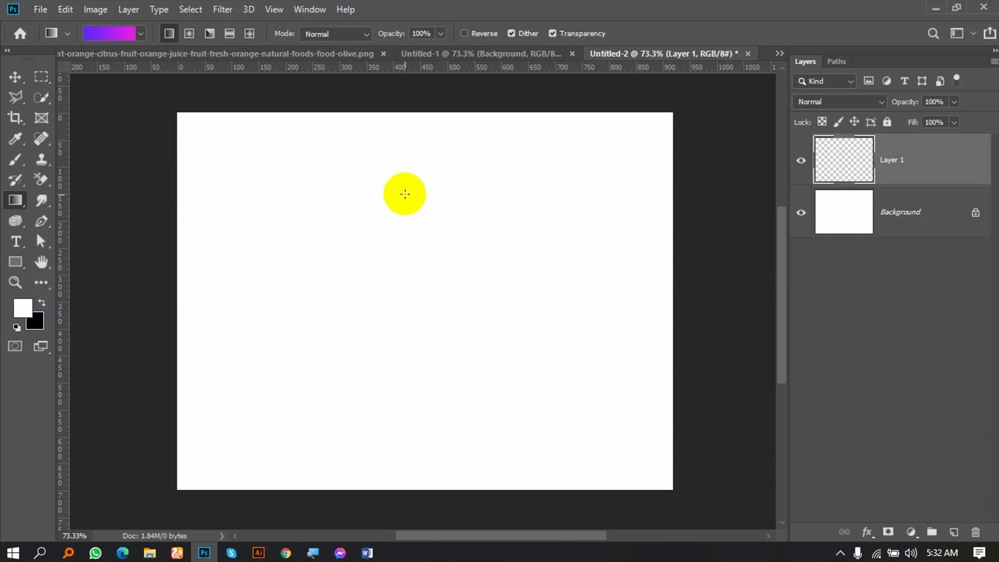
{"action": "left_click_drag", "start_coordinate": [175, 234], "coordinate": [731, 263]}
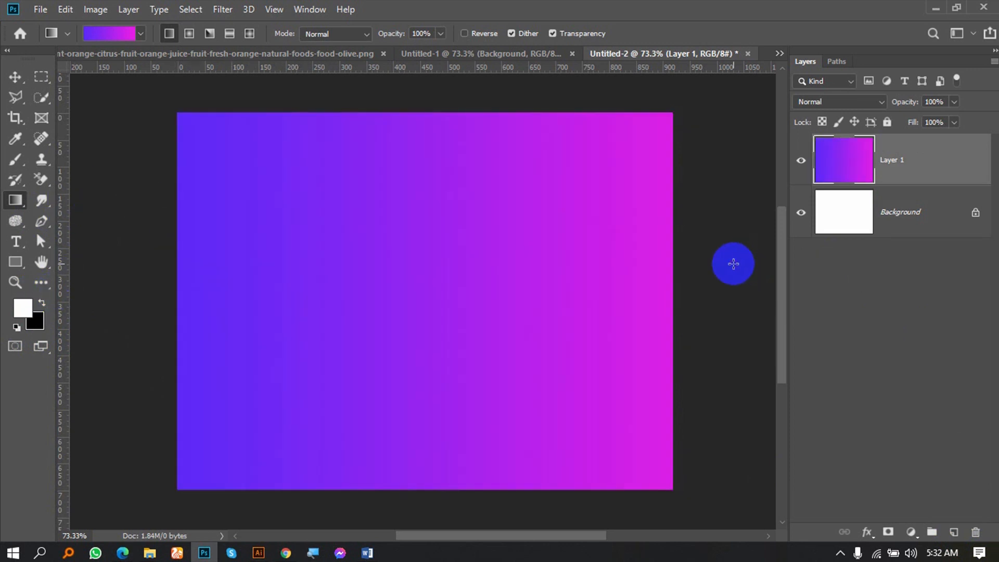
{"action": "key", "text": "ctrl+z"}
Step: Make a circular selection in the middle of the canvas with the Elliptical Marquee tool
{"action": "left_click", "coordinate": [41, 77]}
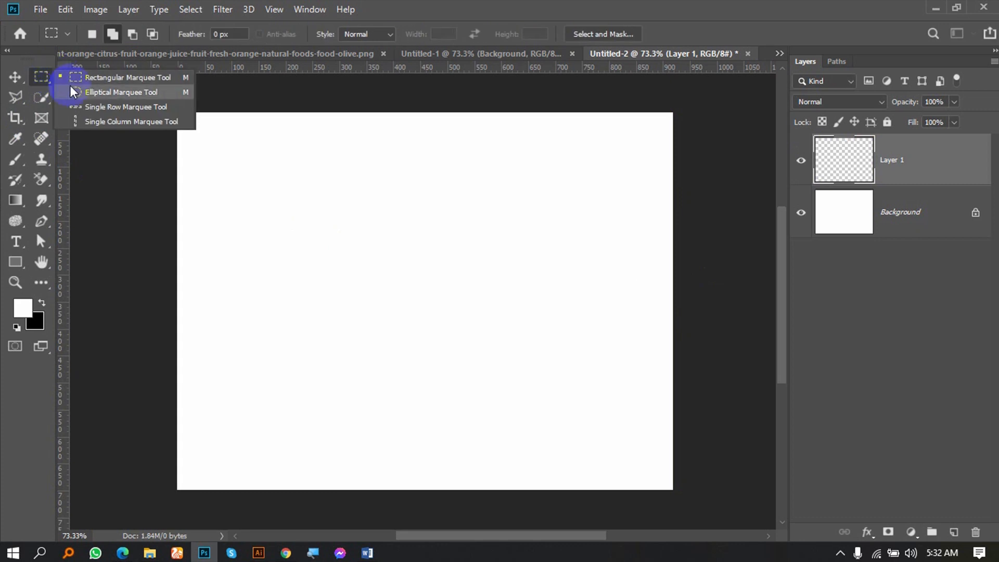
{"action": "left_click", "coordinate": [104, 89]}
{"action": "left_click_drag", "start_coordinate": [417, 264], "coordinate": [579, 411]}
{"action": "left_click_drag", "start_coordinate": [289, 254], "coordinate": [593, 364]}
{"action": "key", "text": "ctrl+z"}
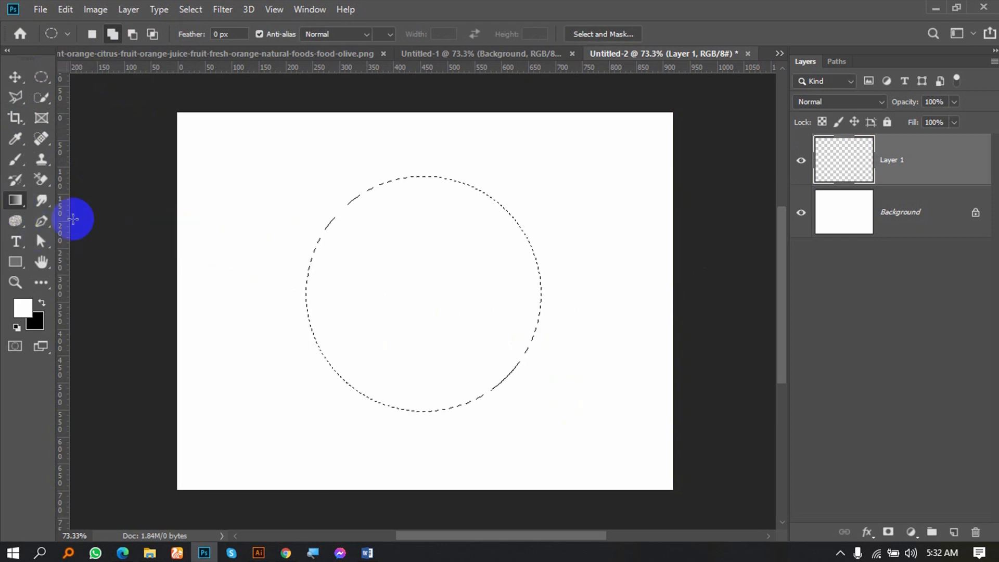
Step: Try filling the circular selection with a linear blue-to-magenta gradient, then undo the fill while keeping the selection
{"action": "left_click", "coordinate": [15, 200]}
{"action": "left_click_drag", "start_coordinate": [341, 296], "coordinate": [584, 346]}
{"action": "left_click_drag", "start_coordinate": [443, 281], "coordinate": [277, 227]}
{"action": "key", "text": "ctrl+d"}
{"action": "key", "text": "ctrl+z"}
{"action": "key", "text": "ctrl+z"}
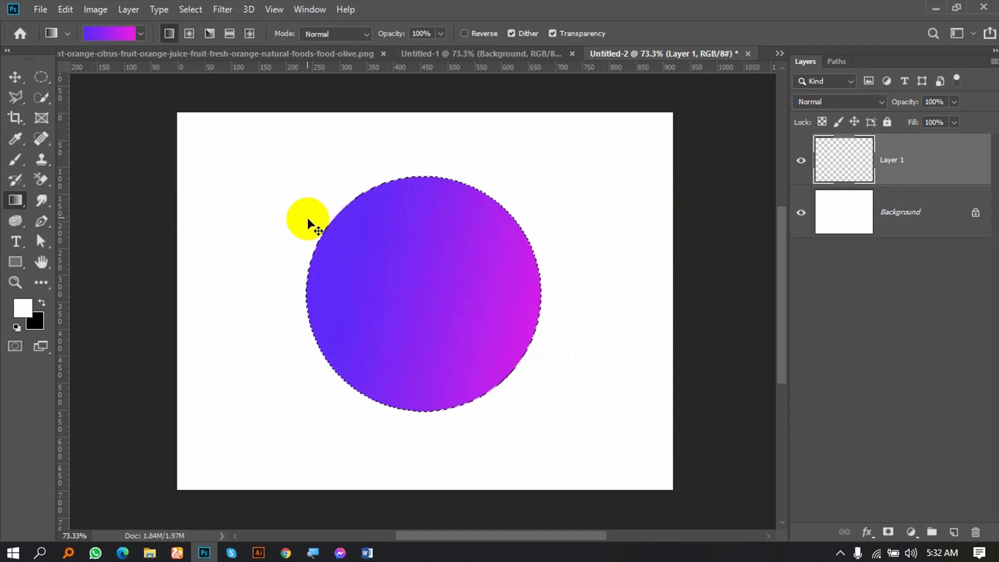
{"action": "key", "text": "ctrl+z"}
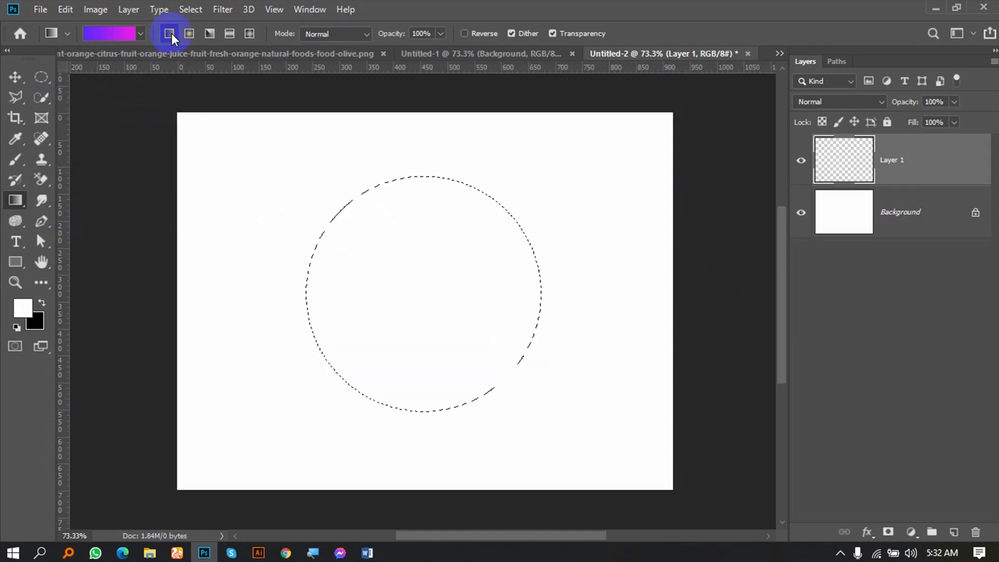
Step: Fill the circular selection with a radial blue-to-magenta gradient drawn outward from its centre
{"action": "left_click", "coordinate": [189, 33]}
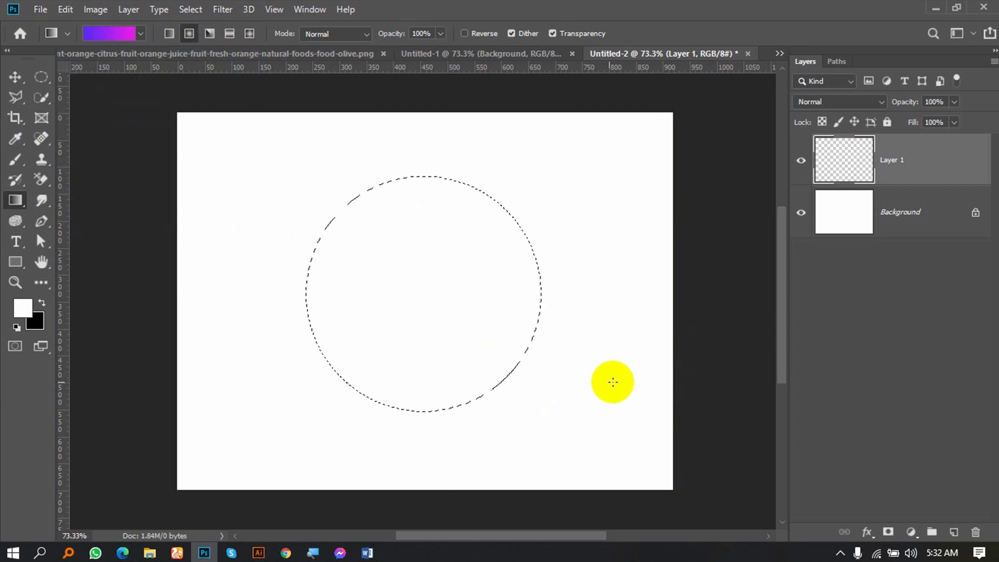
{"action": "left_click_drag", "start_coordinate": [422, 288], "coordinate": [595, 427]}
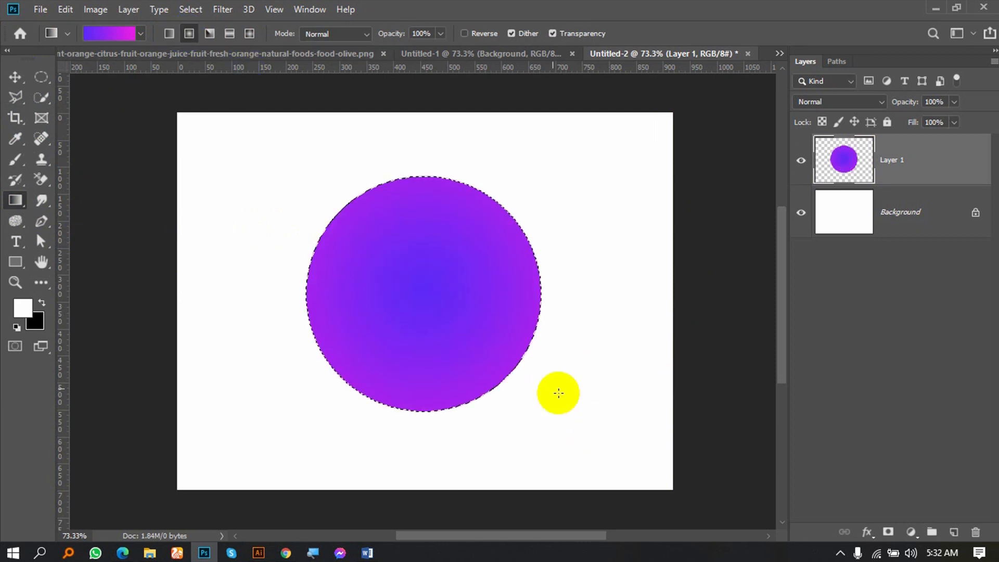
{"action": "left_click_drag", "start_coordinate": [423, 289], "coordinate": [346, 214]}
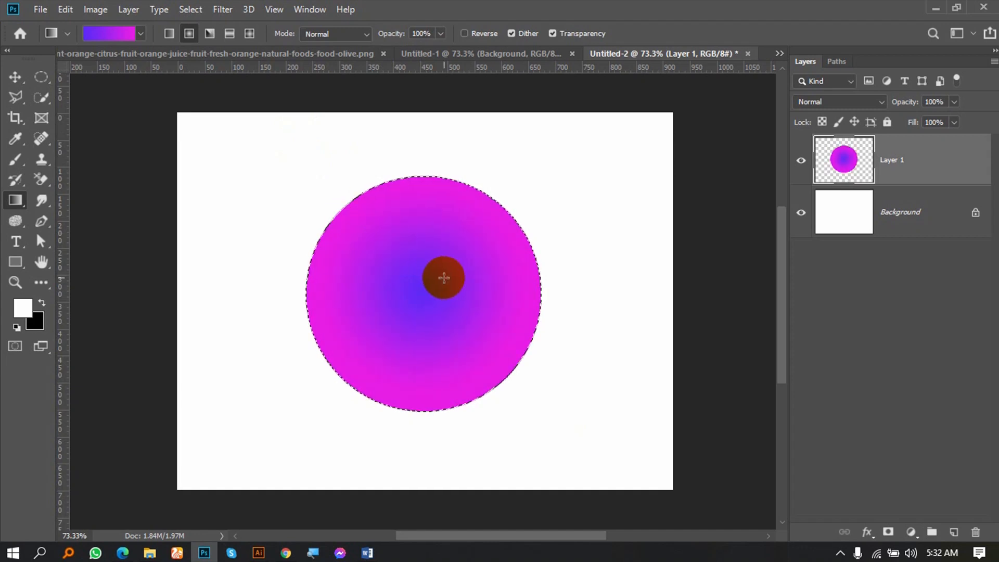
Step: Refill the circular selection with an angle gradient and then with a reflected gradient
{"action": "left_click", "coordinate": [208, 35]}
{"action": "left_click_drag", "start_coordinate": [514, 347], "coordinate": [577, 383]}
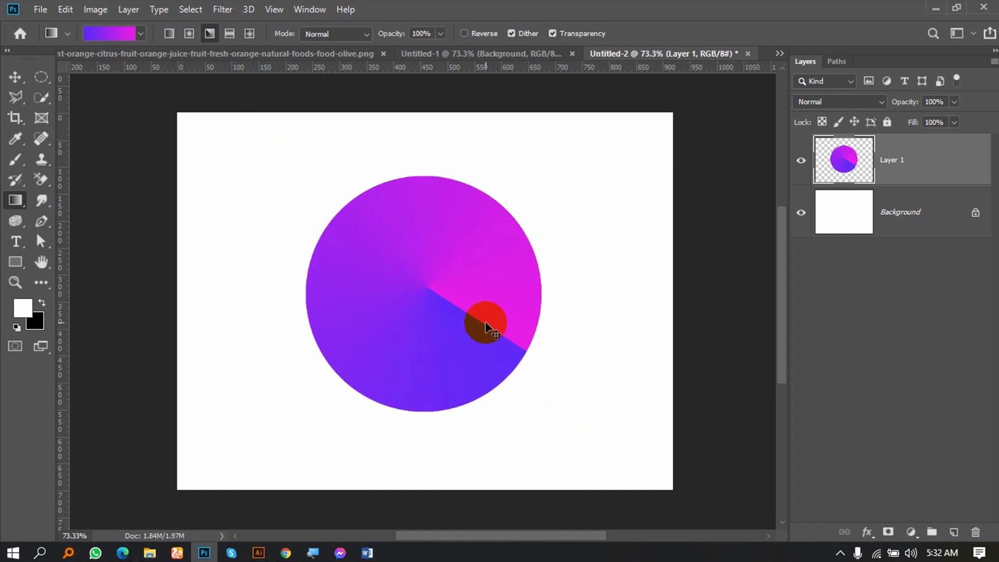
{"action": "left_click", "coordinate": [229, 33]}
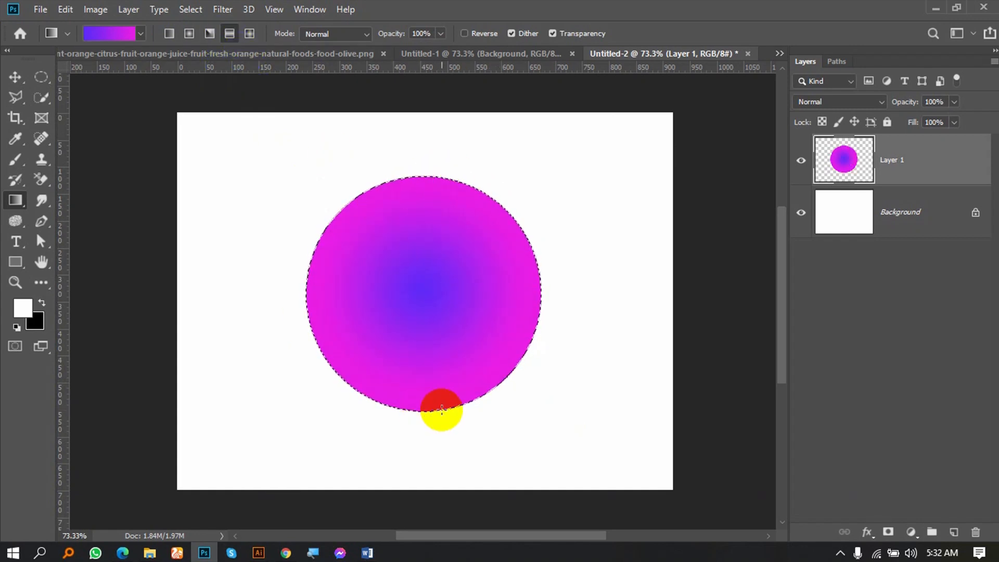
Step: Fill the circle with diamond gradients at different positions and sizes, undoing the last one
{"action": "left_click", "coordinate": [249, 33]}
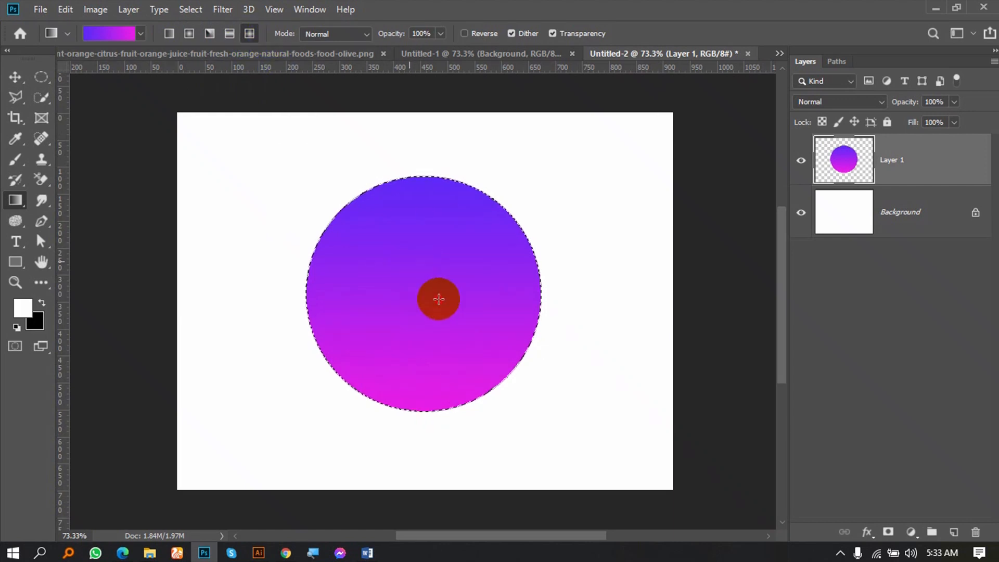
{"action": "left_click_drag", "start_coordinate": [417, 271], "coordinate": [461, 335]}
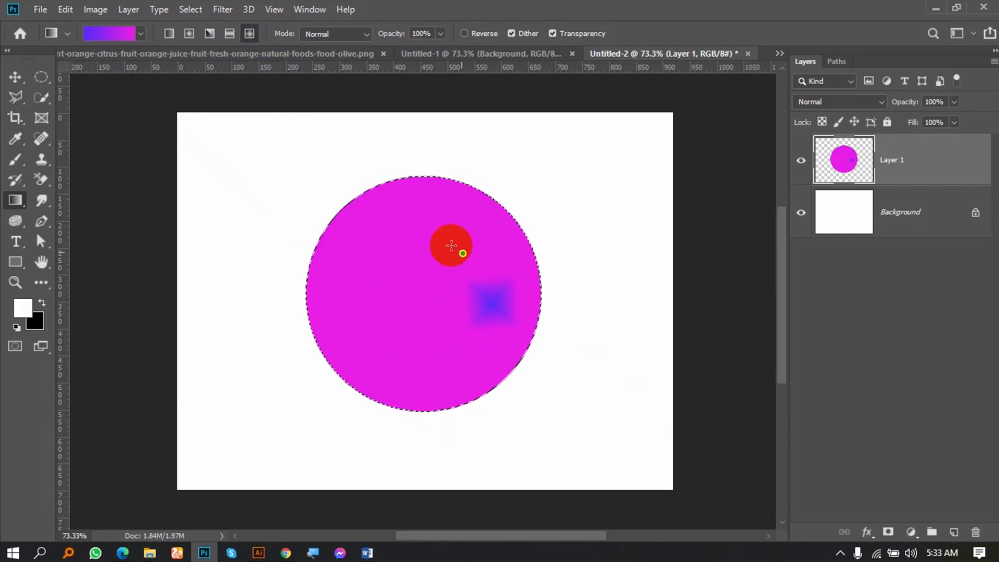
{"action": "left_click_drag", "start_coordinate": [382, 312], "coordinate": [468, 345]}
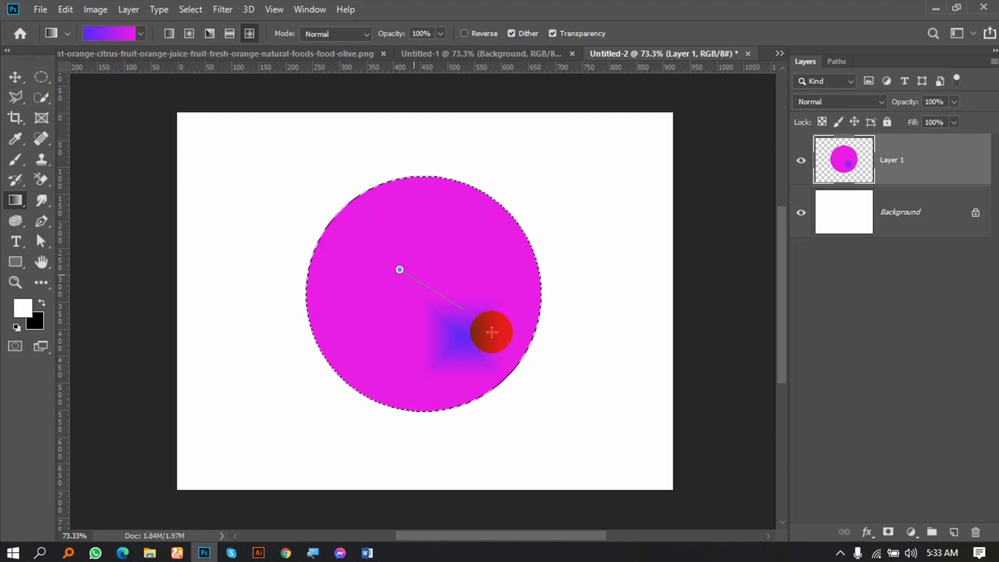
{"action": "left_click_drag", "start_coordinate": [491, 332], "coordinate": [491, 332]}
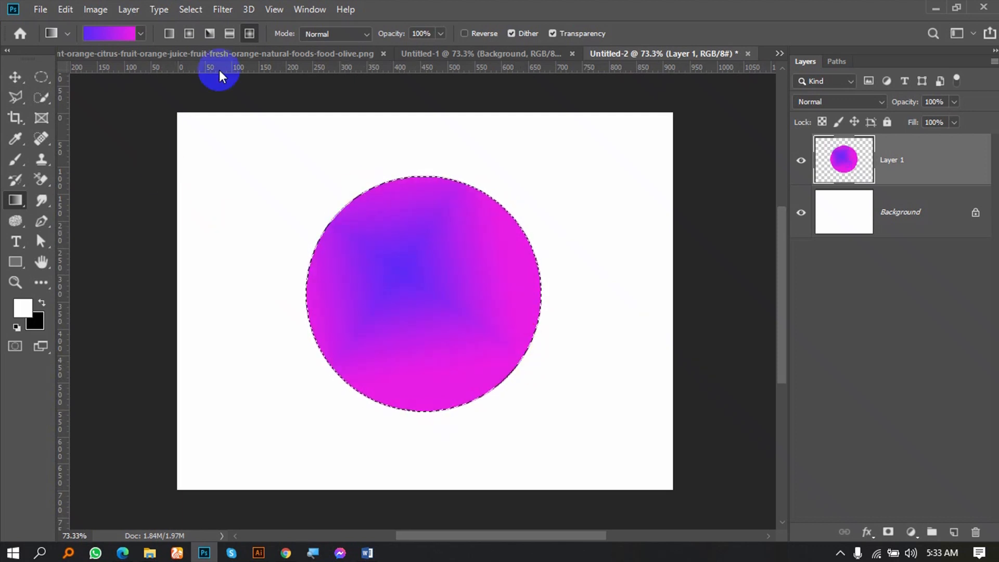
{"action": "key", "text": "ctrl+z"}
Step: Set the gradient blending mode to Multiply and draw several diamond gradients over the circle
{"action": "left_click", "coordinate": [319, 33]}
{"action": "left_click", "coordinate": [333, 100]}
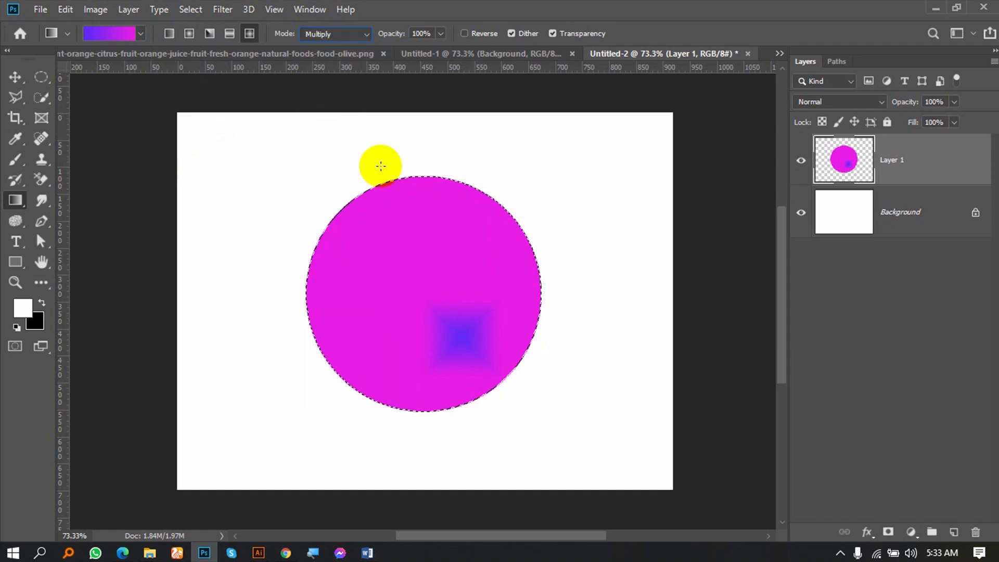
{"action": "left_click_drag", "start_coordinate": [517, 346], "coordinate": [517, 347]}
{"action": "left_click_drag", "start_coordinate": [570, 251], "coordinate": [466, 292]}
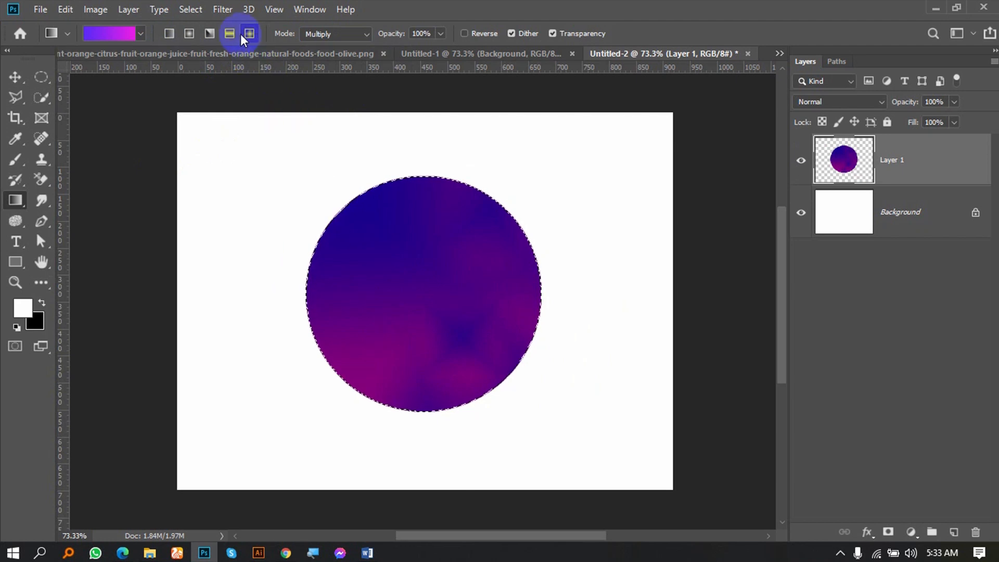
Step: Set the gradient blending mode to Linear Burn, draw over the circle, and undo all the blended gradients
{"action": "left_click", "coordinate": [343, 34]}
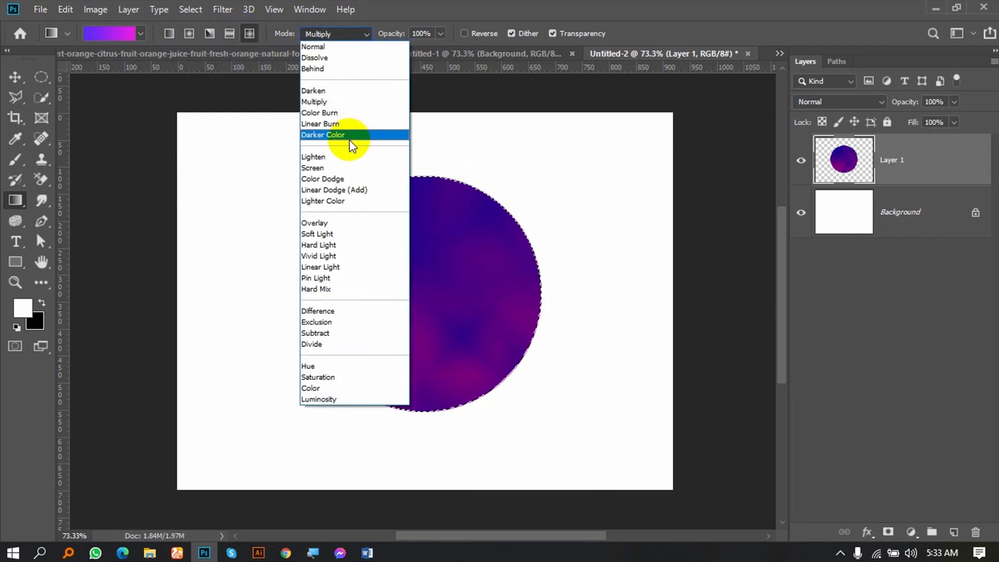
{"action": "left_click", "coordinate": [348, 123]}
{"action": "left_click_drag", "start_coordinate": [408, 252], "coordinate": [467, 367]}
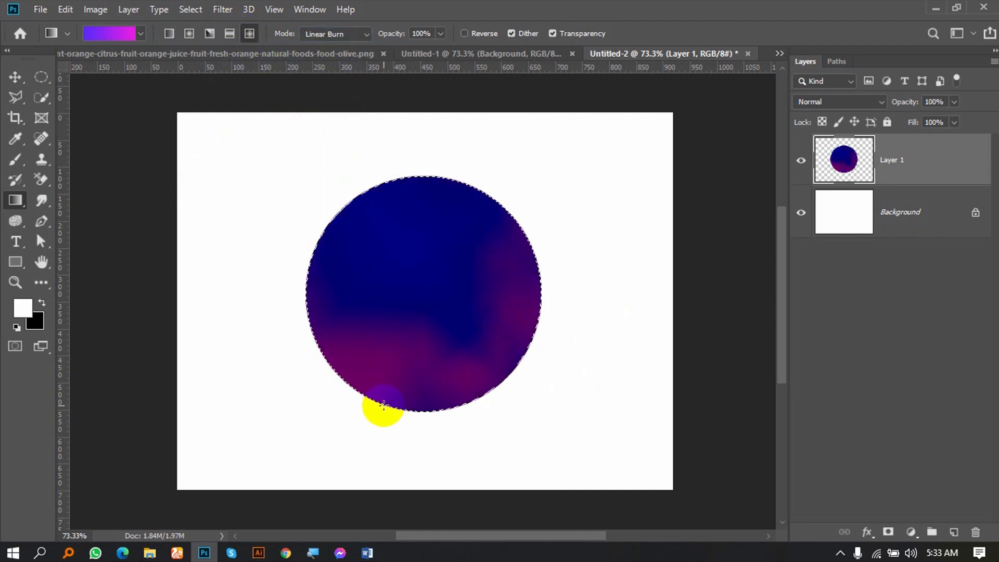
{"action": "key", "text": "ctrl+z"}
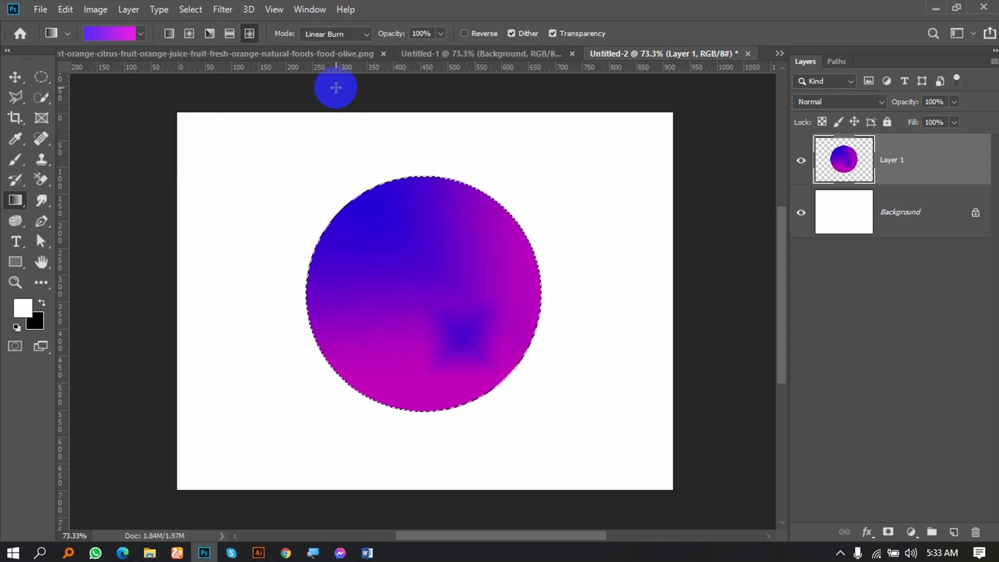
{"action": "left_click", "coordinate": [441, 33]}
{"action": "key", "text": "ctrl+z"}
{"action": "key", "text": "ctrl+z"}
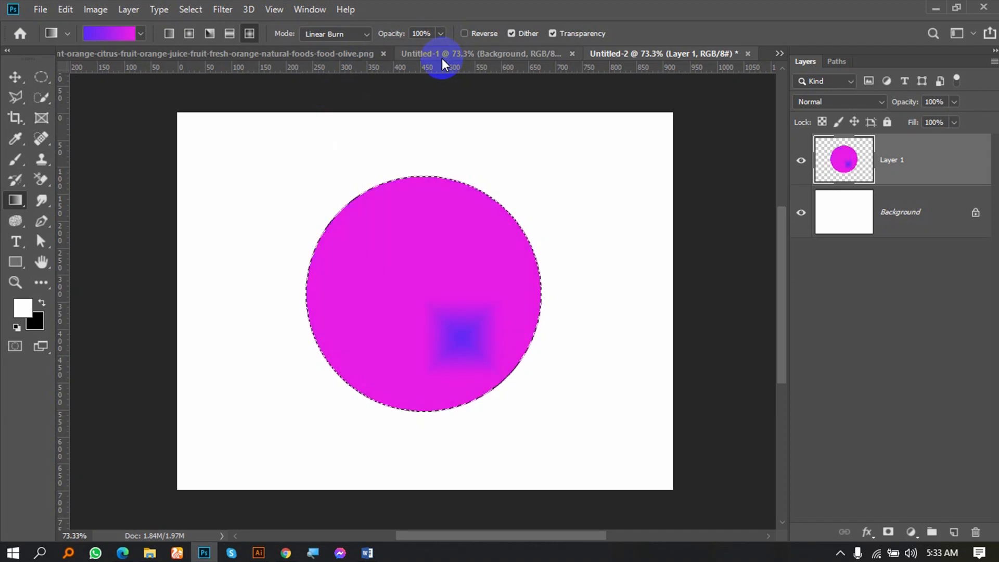
Step: Lower the gradient opacity to 27% and draw diamond gradients over the upper part of the circle
{"action": "left_click", "coordinate": [439, 34]}
{"action": "left_click_drag", "start_coordinate": [403, 49], "coordinate": [391, 49]}
{"action": "left_click_drag", "start_coordinate": [316, 189], "coordinate": [395, 266]}
{"action": "left_click_drag", "start_coordinate": [428, 166], "coordinate": [429, 182]}
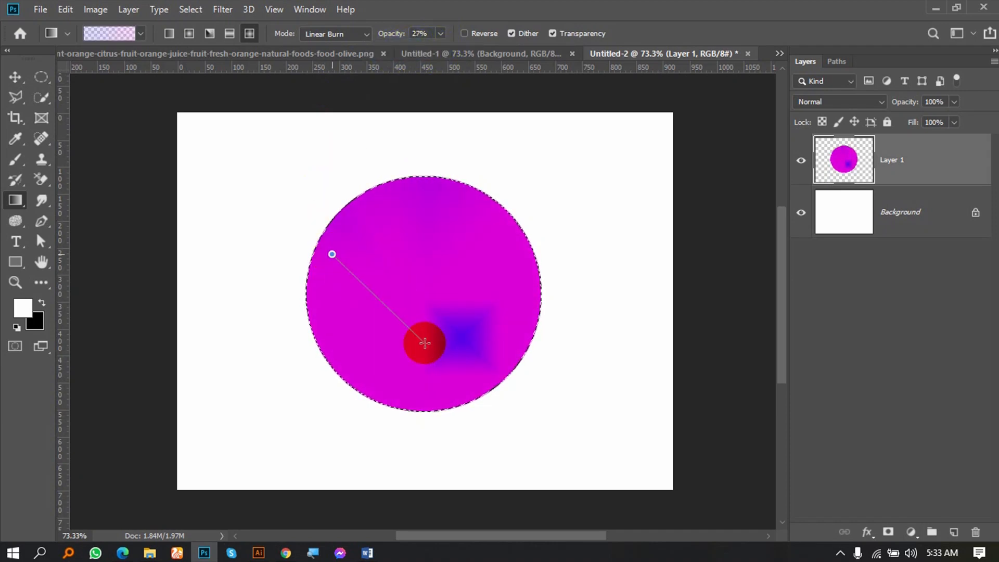
Step: Set the gradient opacity back to 100%
{"action": "left_click", "coordinate": [440, 33]}
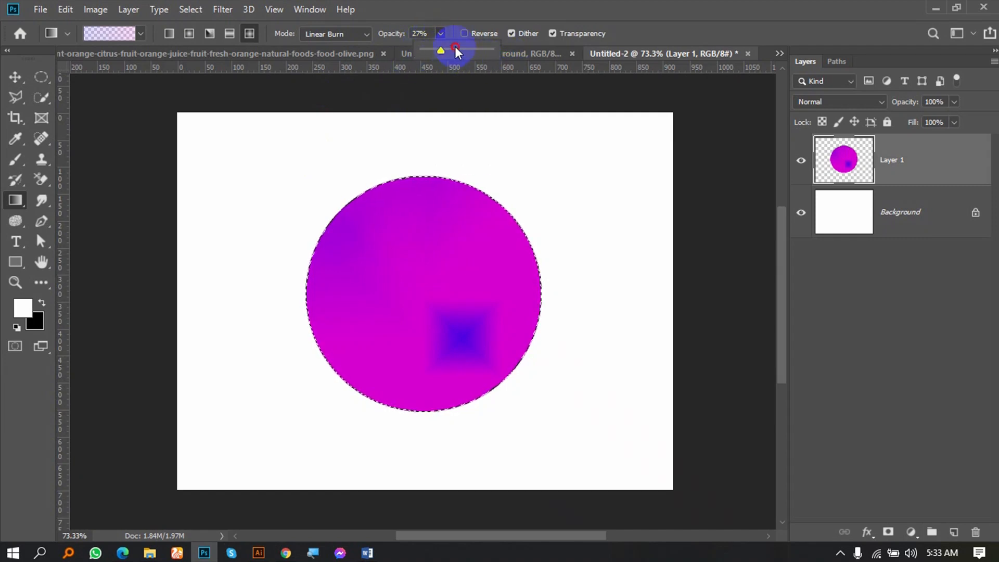
{"action": "left_click_drag", "start_coordinate": [442, 50], "coordinate": [518, 42]}
{"action": "left_click", "coordinate": [404, 11]}
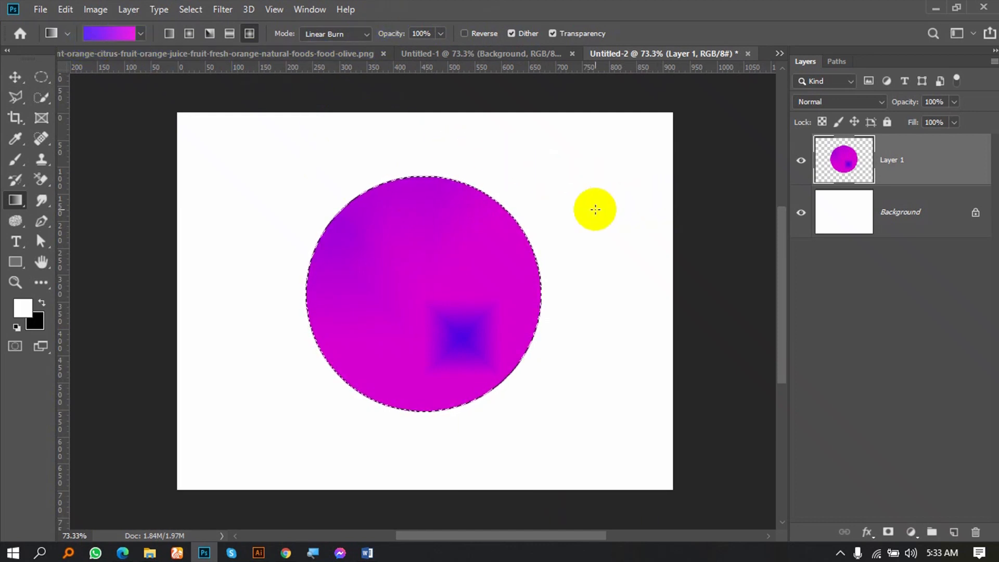
Step: Deselect the circle, delete its layer and add a new empty layer above the Background
{"action": "key", "text": "ctrl+d"}
{"action": "left_click", "coordinate": [15, 77]}
{"action": "left_click_drag", "start_coordinate": [914, 173], "coordinate": [975, 532]}
{"action": "left_click", "coordinate": [953, 531]}
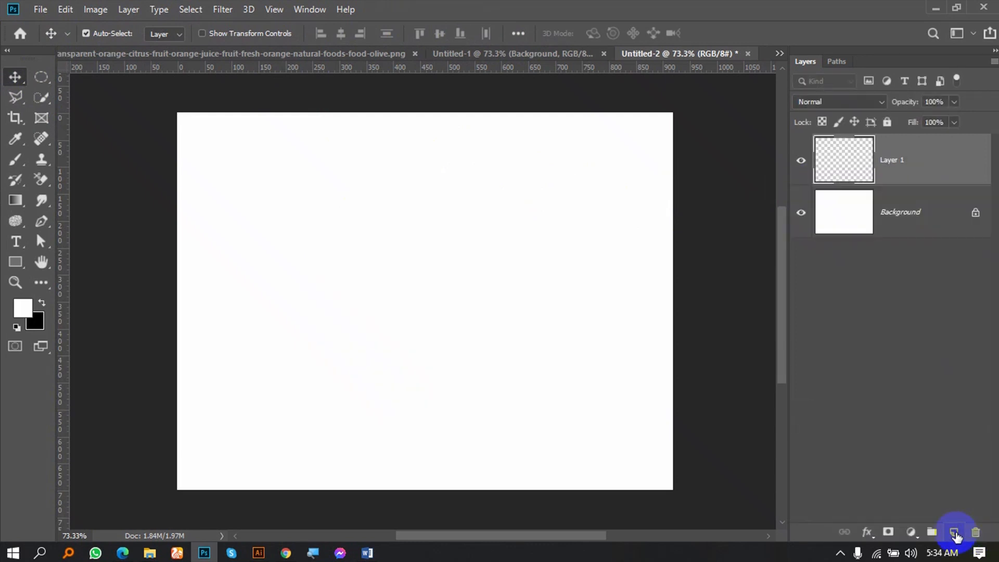
Step: Open the Gradient Editor for the Gradient tool, try several presets and choose the Red, Green preset
{"action": "left_click", "coordinate": [14, 208]}
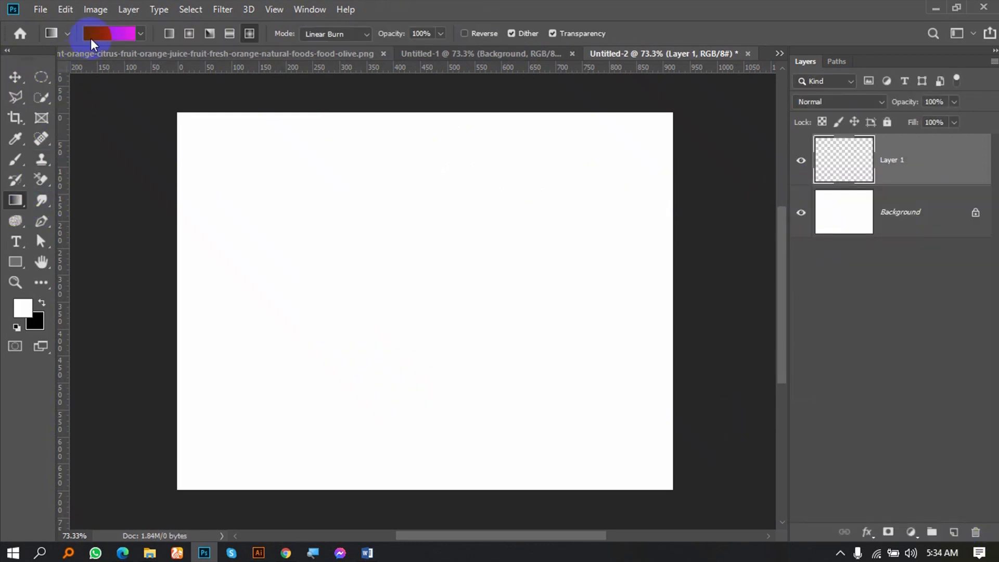
{"action": "left_click", "coordinate": [106, 34]}
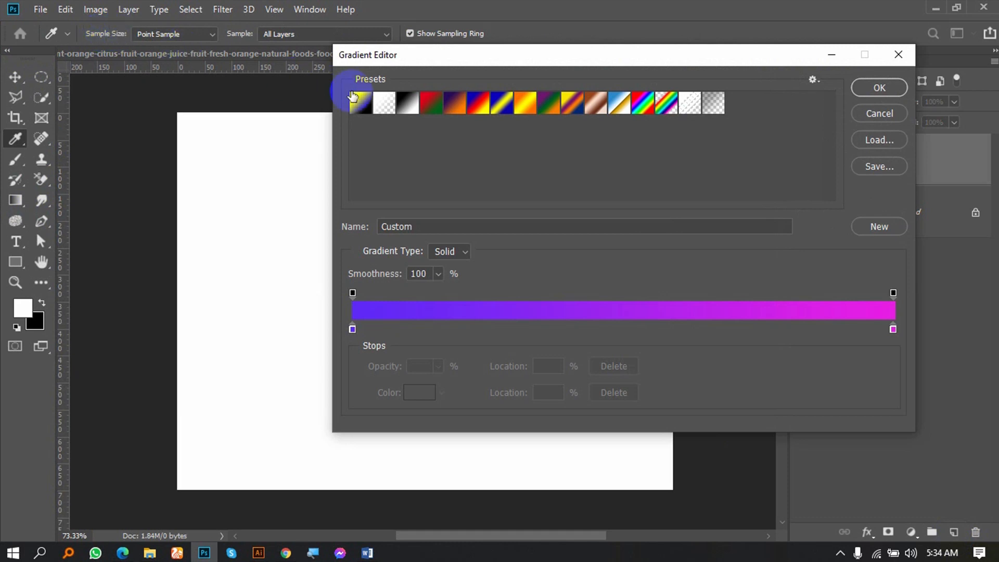
{"action": "left_click", "coordinate": [536, 112]}
{"action": "left_click", "coordinate": [520, 104]}
{"action": "left_click", "coordinate": [473, 110]}
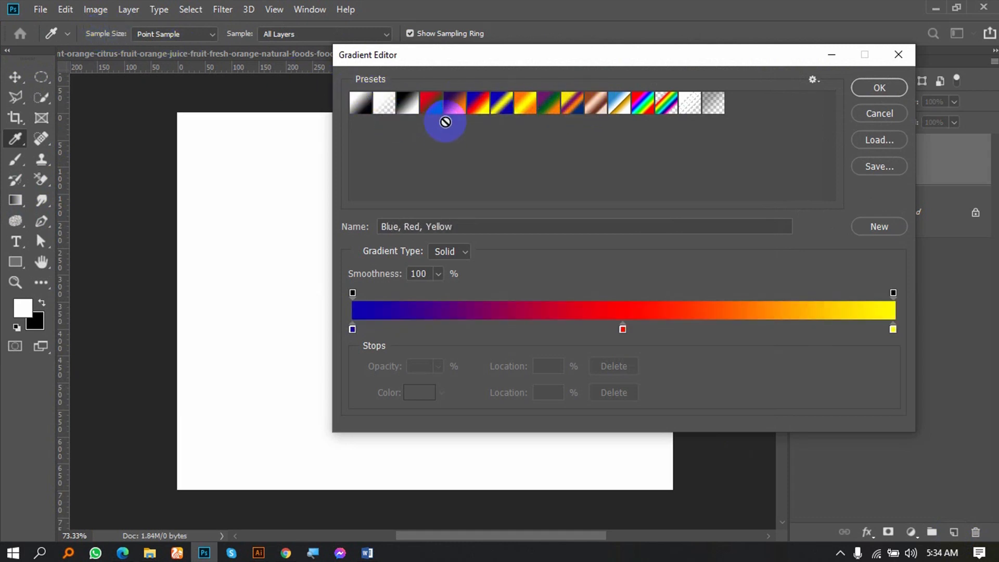
{"action": "left_click", "coordinate": [434, 108]}
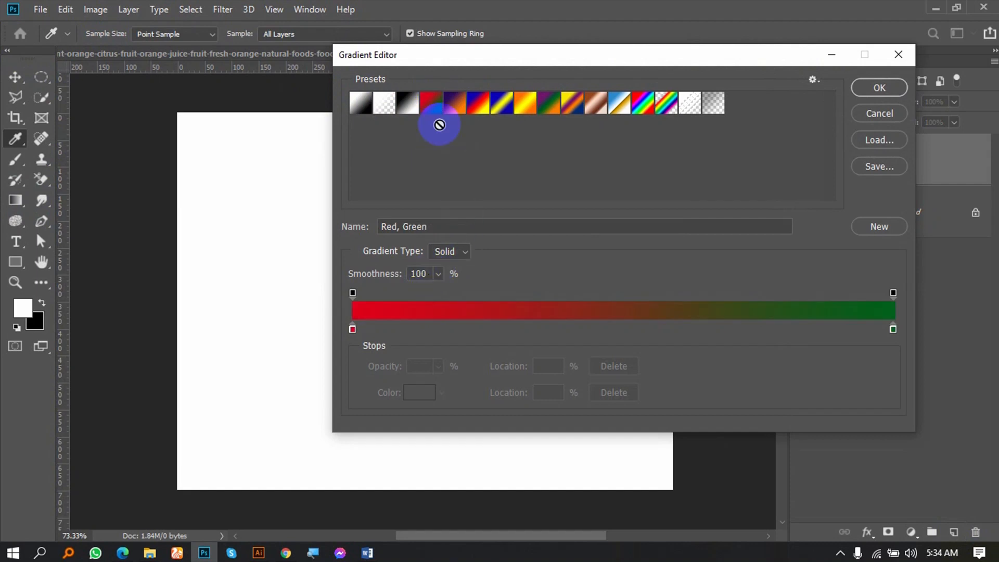
{"action": "left_click", "coordinate": [453, 105]}
{"action": "left_click", "coordinate": [437, 108]}
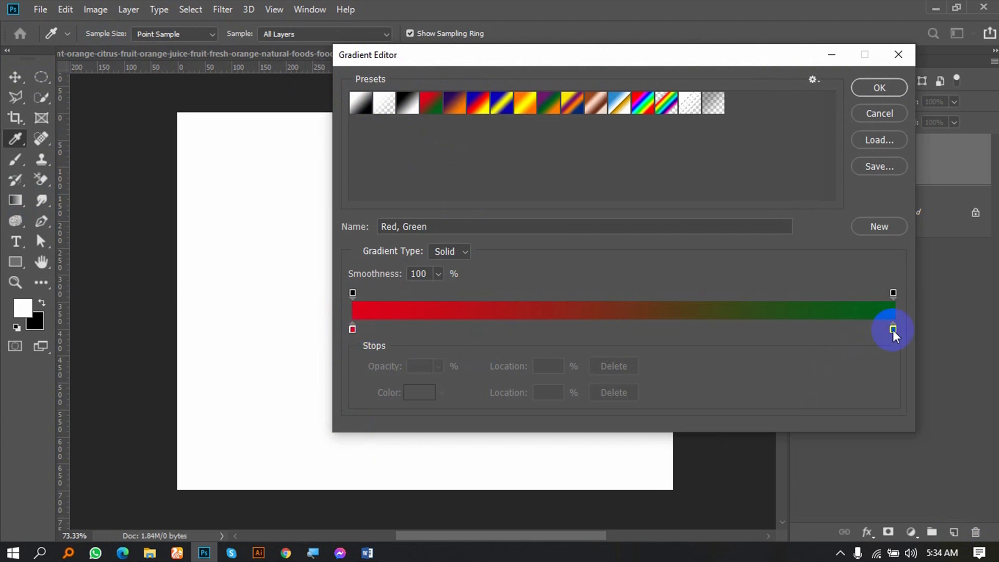
Step: Try moving the starting opacity stop along the gradient, return it to the start and set the opacity midpoint to 47%
{"action": "mouse_move", "coordinate": [352, 330]}
{"action": "left_mouse_down"}
{"action": "mouse_move", "coordinate": [406, 328]}
{"action": "mouse_move", "coordinate": [351, 330]}
{"action": "left_mouse_up"}
{"action": "left_click_drag", "start_coordinate": [352, 295], "coordinate": [373, 288]}
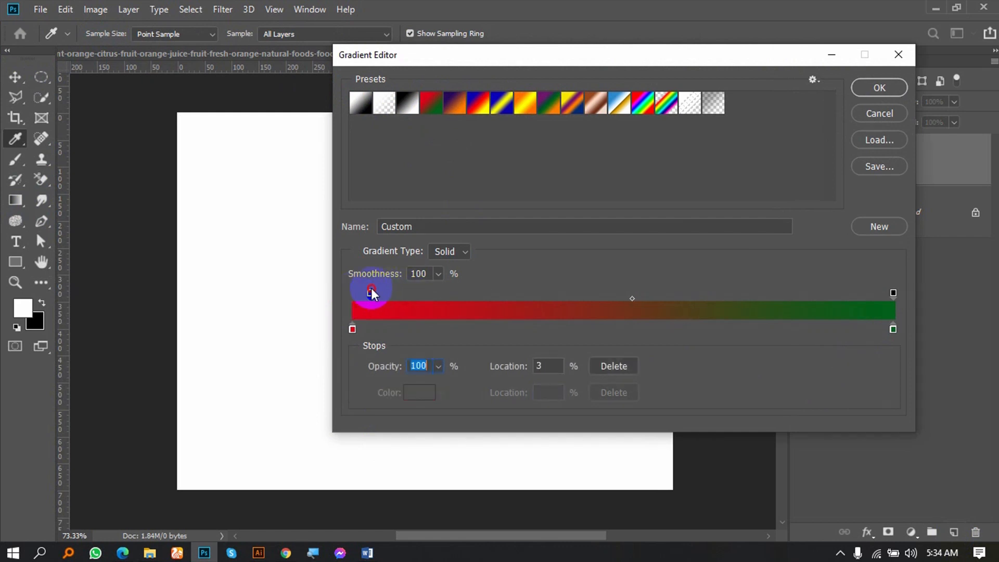
{"action": "left_click", "coordinate": [438, 366]}
{"action": "mouse_move", "coordinate": [440, 382]}
{"action": "left_mouse_down"}
{"action": "mouse_move", "coordinate": [401, 384]}
{"action": "mouse_move", "coordinate": [440, 384]}
{"action": "left_mouse_up"}
{"action": "left_click_drag", "start_coordinate": [409, 293], "coordinate": [358, 295]}
{"action": "mouse_move", "coordinate": [623, 299]}
{"action": "left_mouse_down"}
{"action": "mouse_move", "coordinate": [591, 298]}
{"action": "mouse_move", "coordinate": [838, 303]}
{"action": "mouse_move", "coordinate": [607, 299]}
{"action": "left_mouse_up"}
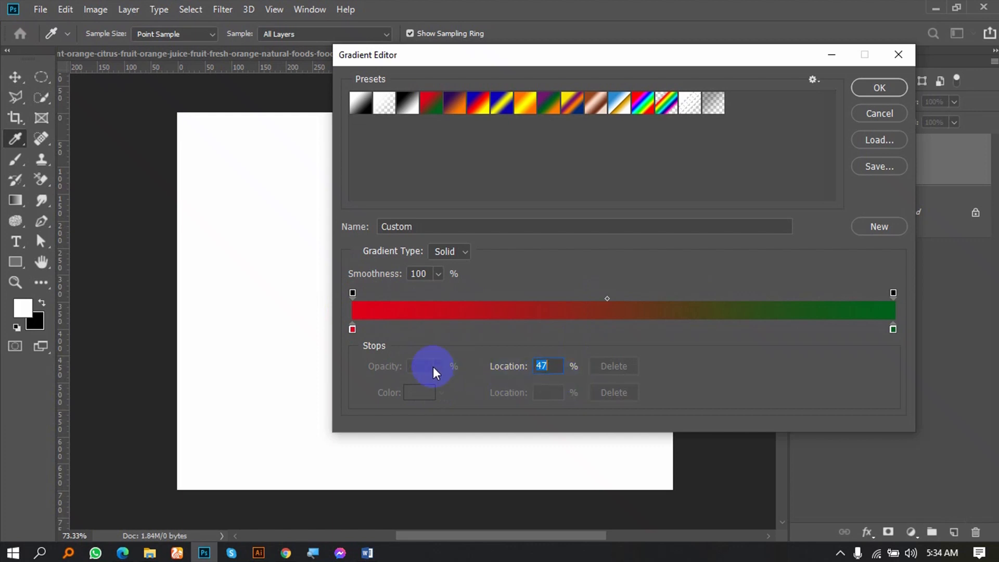
Step: Recolour the gradient's starting colour stop olive green and its end colour stop bright green
{"action": "double_click", "coordinate": [352, 329]}
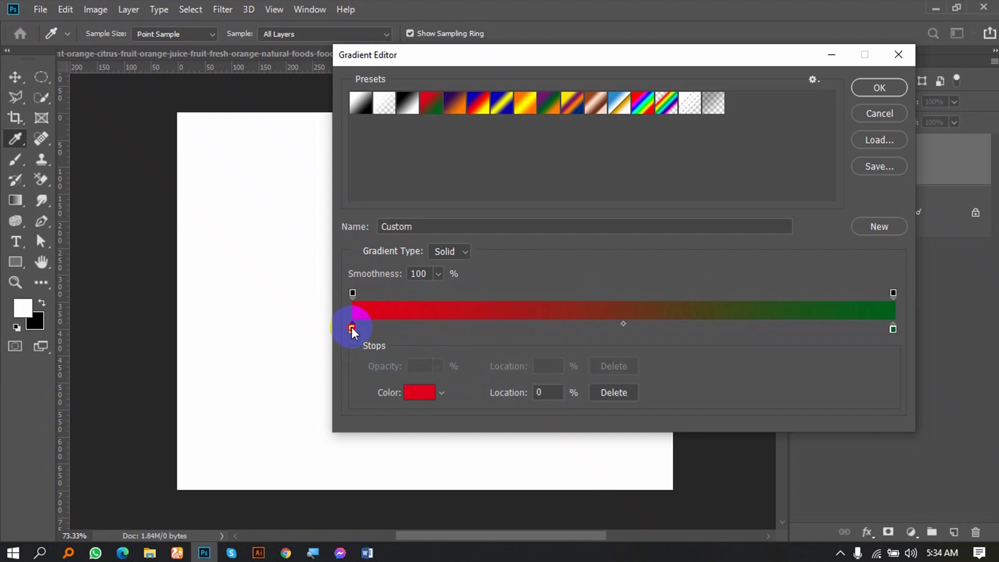
{"action": "left_click", "coordinate": [738, 305]}
{"action": "left_click", "coordinate": [709, 273]}
{"action": "left_click", "coordinate": [853, 190]}
{"action": "left_click", "coordinate": [890, 329]}
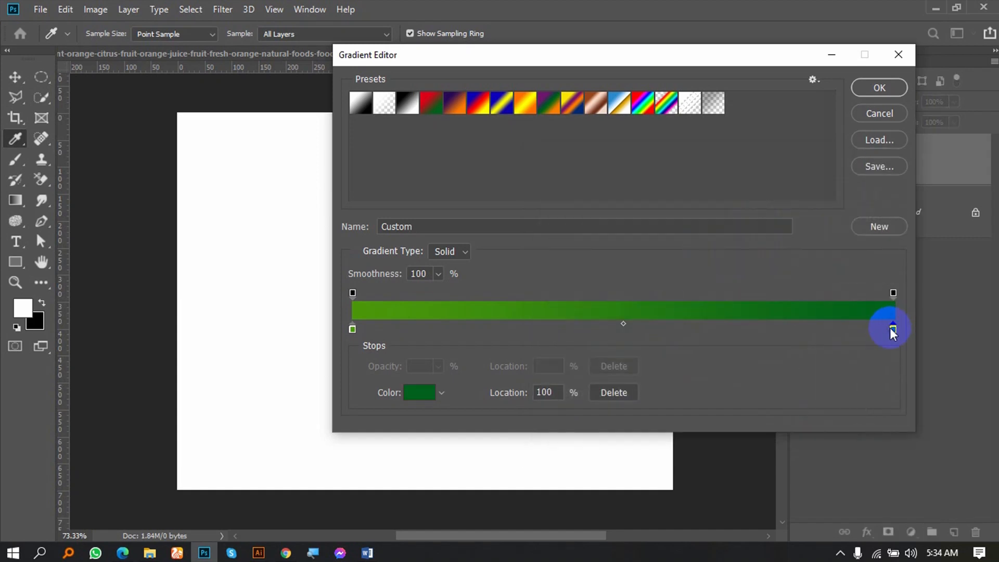
{"action": "double_click", "coordinate": [889, 329]}
{"action": "left_click", "coordinate": [711, 220]}
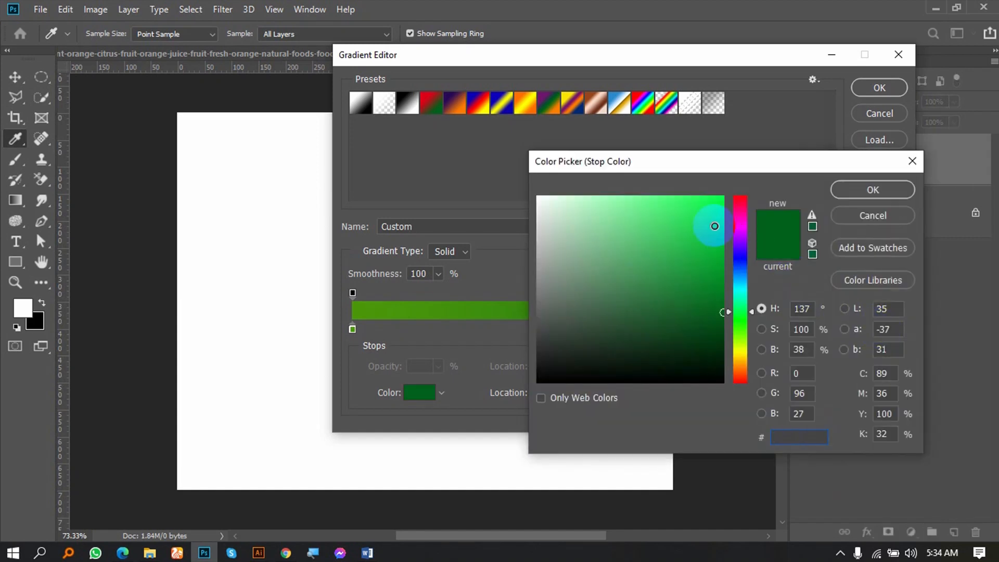
{"action": "left_click", "coordinate": [837, 191]}
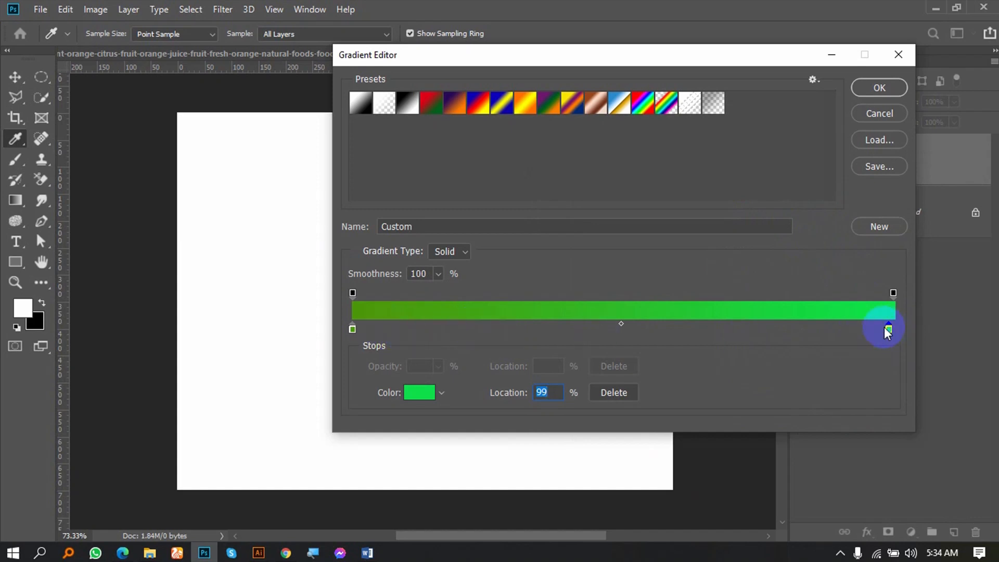
Step: Add several colour stops along the gradient and recolour the one at 86% yellow-green, a2e00e
{"action": "left_click", "coordinate": [422, 332]}
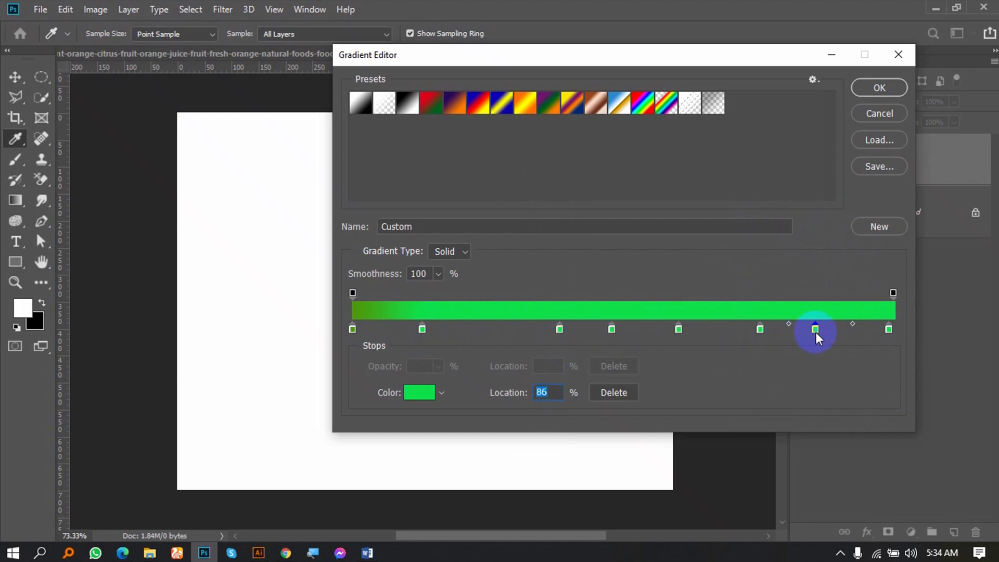
{"action": "double_click", "coordinate": [815, 330]}
{"action": "left_click_drag", "start_coordinate": [757, 335], "coordinate": [736, 341]}
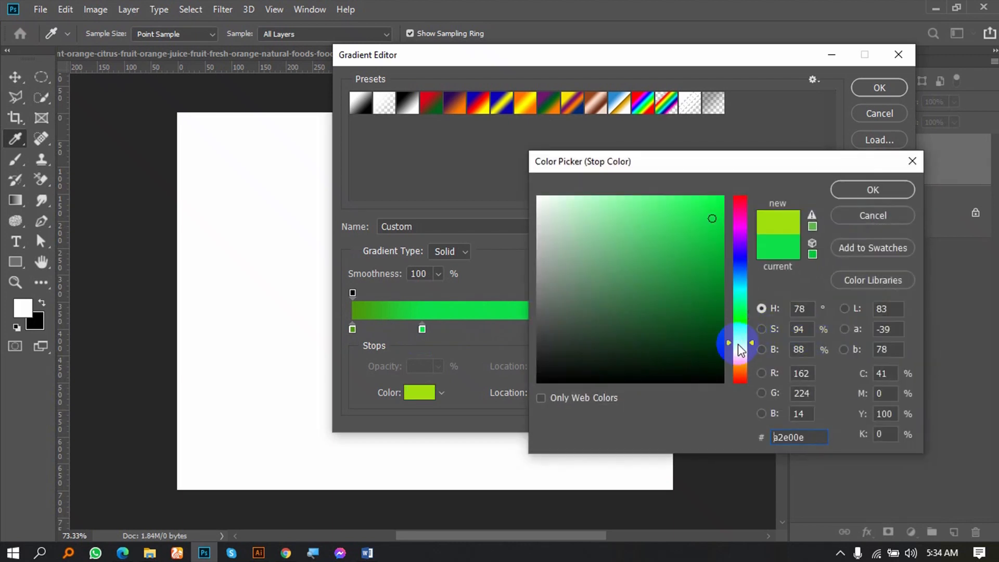
{"action": "left_click", "coordinate": [872, 189]}
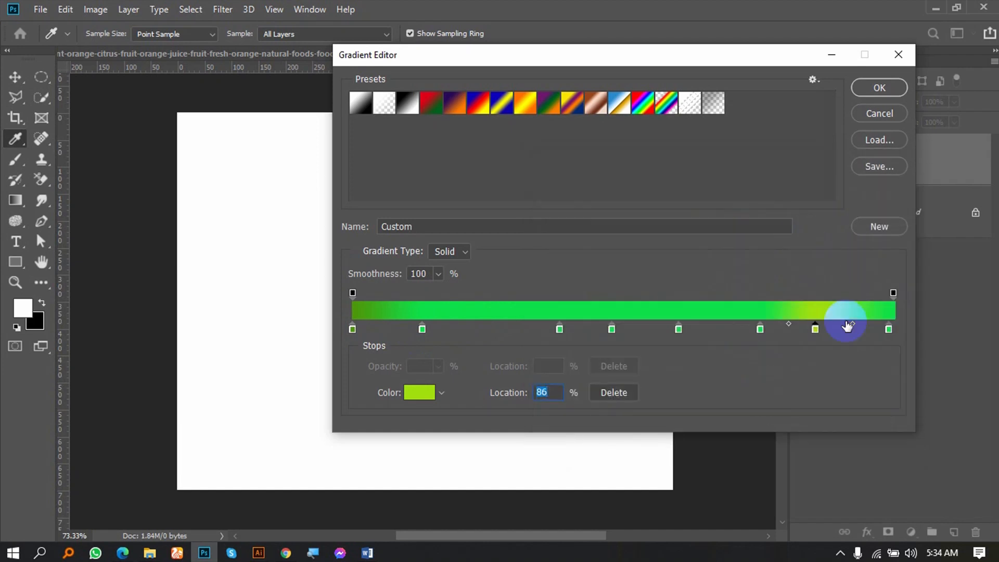
Step: Remove the surplus colour stops, keeping one between the two ends, and move it to about 49%
{"action": "left_click_drag", "start_coordinate": [820, 334], "coordinate": [805, 394]}
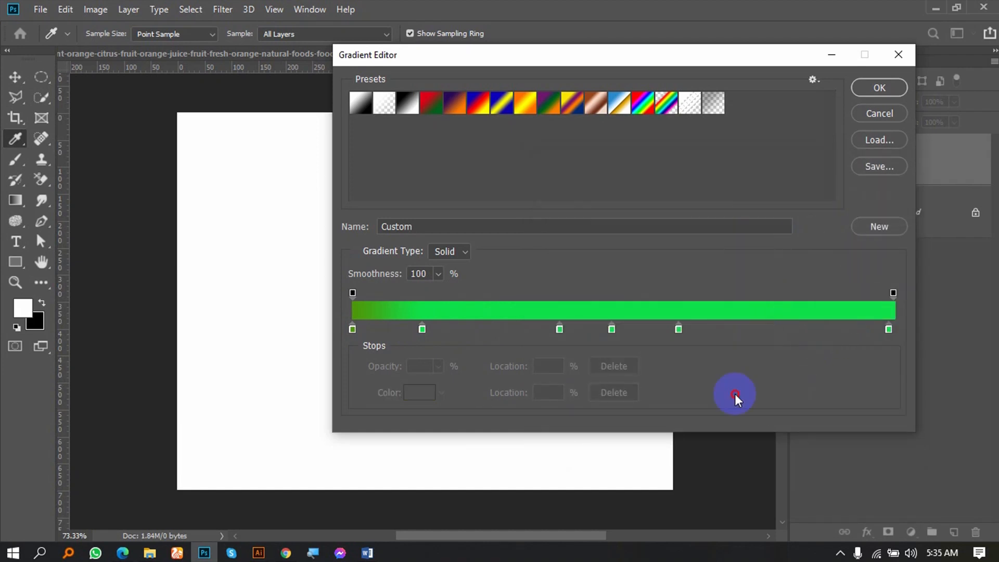
{"action": "left_click_drag", "start_coordinate": [679, 329], "coordinate": [671, 359]}
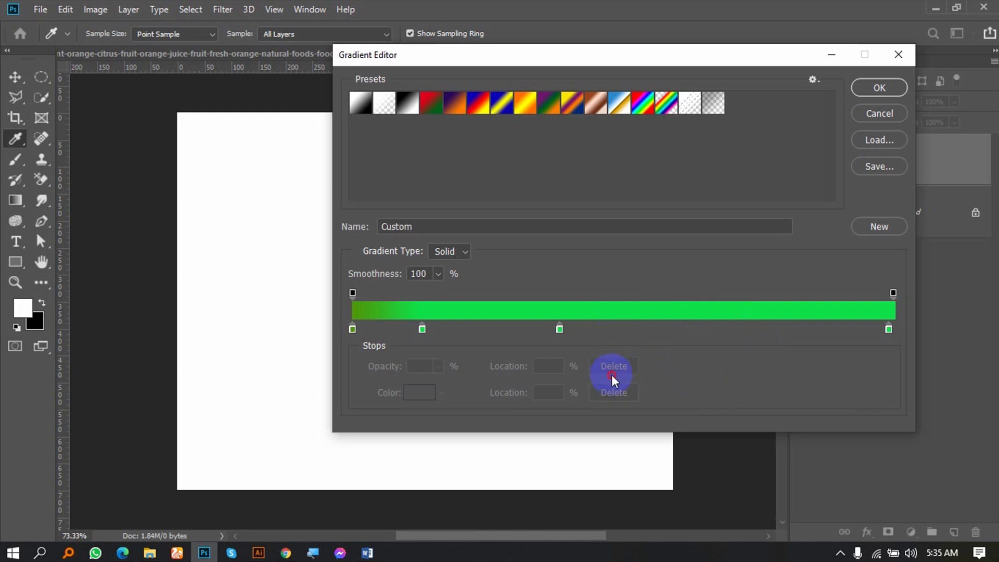
{"action": "left_click_drag", "start_coordinate": [423, 329], "coordinate": [620, 329]}
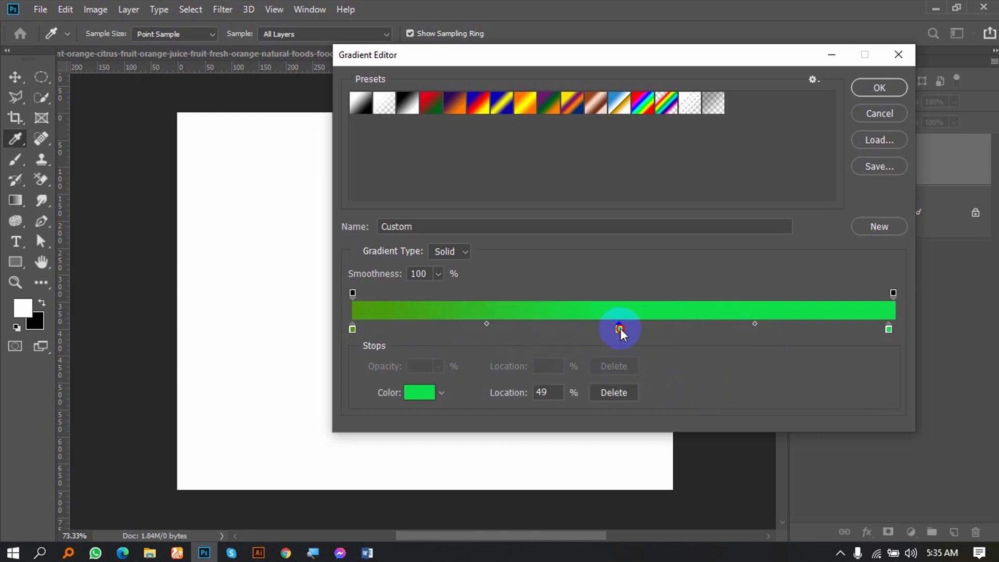
Step: Recolour the middle colour stop blue, 180ee0, and set its location to 50%
{"action": "double_click", "coordinate": [610, 328]}
{"action": "mouse_move", "coordinate": [741, 311]}
{"action": "left_mouse_down"}
{"action": "mouse_move", "coordinate": [740, 335]}
{"action": "mouse_move", "coordinate": [740, 326]}
{"action": "left_mouse_up"}
{"action": "left_click", "coordinate": [741, 257]}
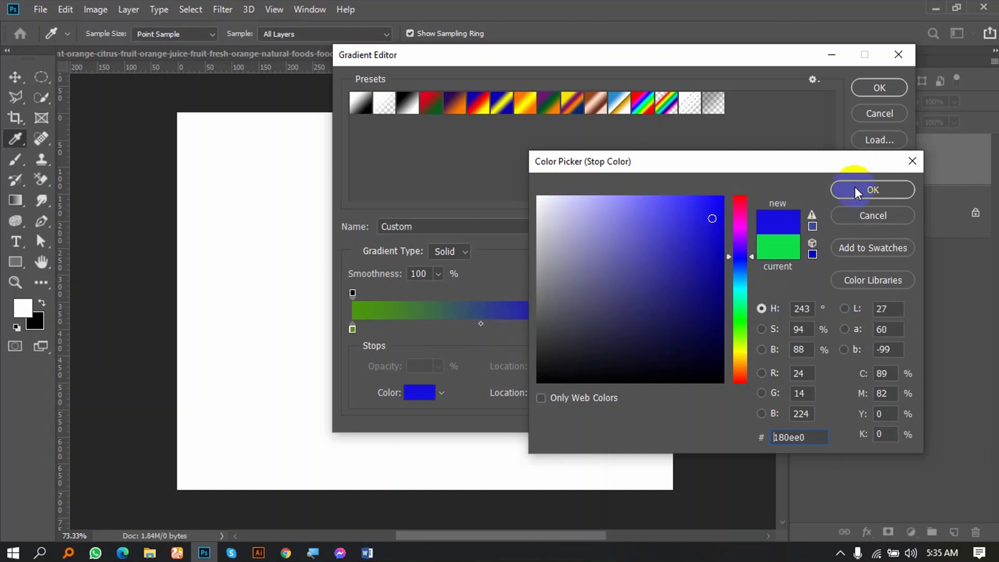
{"action": "left_click", "coordinate": [853, 188]}
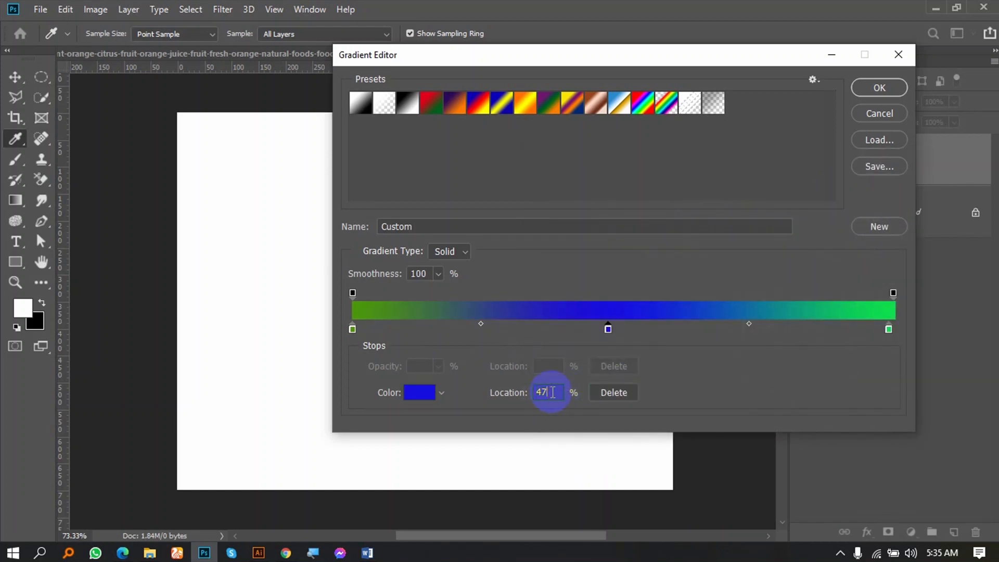
{"action": "type", "text": "53"}
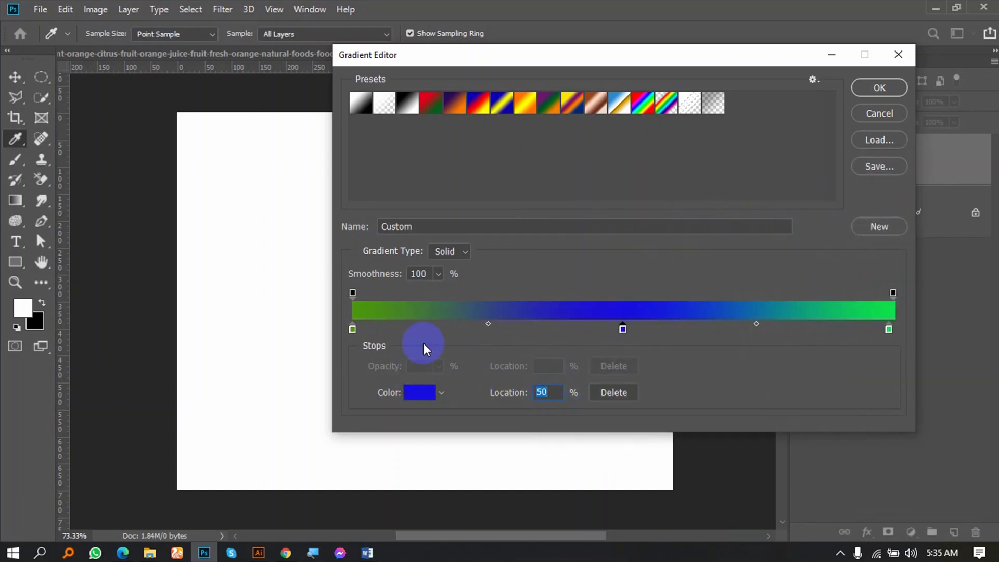
{"action": "left_click_drag", "start_coordinate": [624, 329], "coordinate": [622, 329]}
Step: Add an opacity stop at 49% with 81% opacity and accept the custom gradient
{"action": "left_click_drag", "start_coordinate": [894, 292], "coordinate": [617, 292]}
{"action": "left_click", "coordinate": [439, 366]}
{"action": "mouse_move", "coordinate": [441, 382]}
{"action": "left_mouse_down"}
{"action": "mouse_move", "coordinate": [403, 387]}
{"action": "mouse_move", "coordinate": [428, 388]}
{"action": "left_mouse_up"}
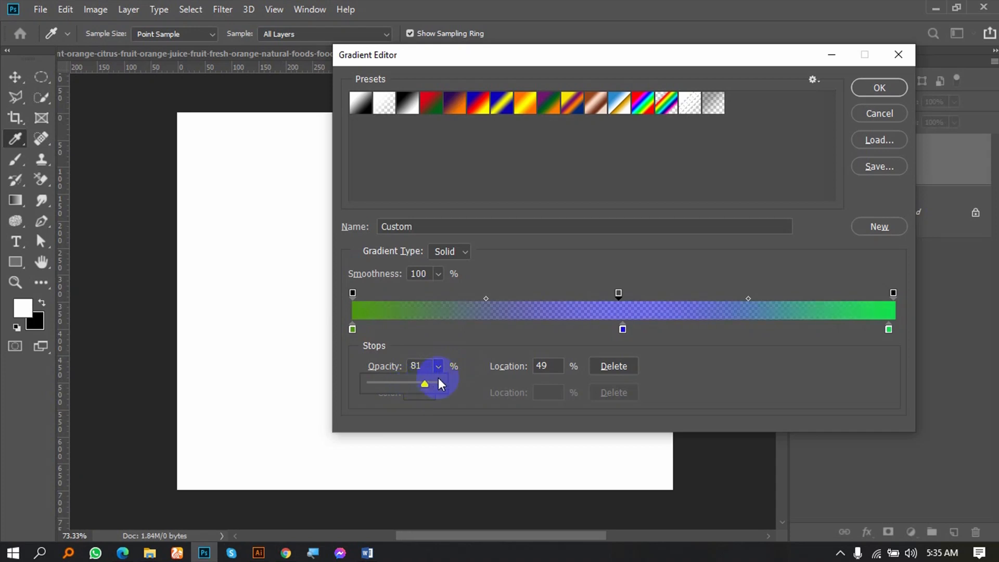
{"action": "left_click", "coordinate": [513, 357]}
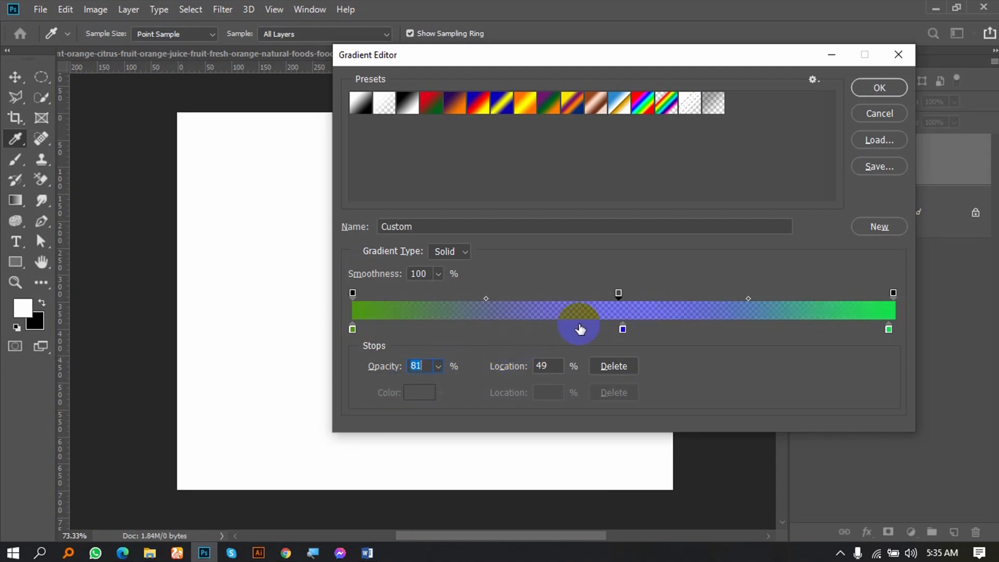
{"action": "left_click", "coordinate": [874, 87]}
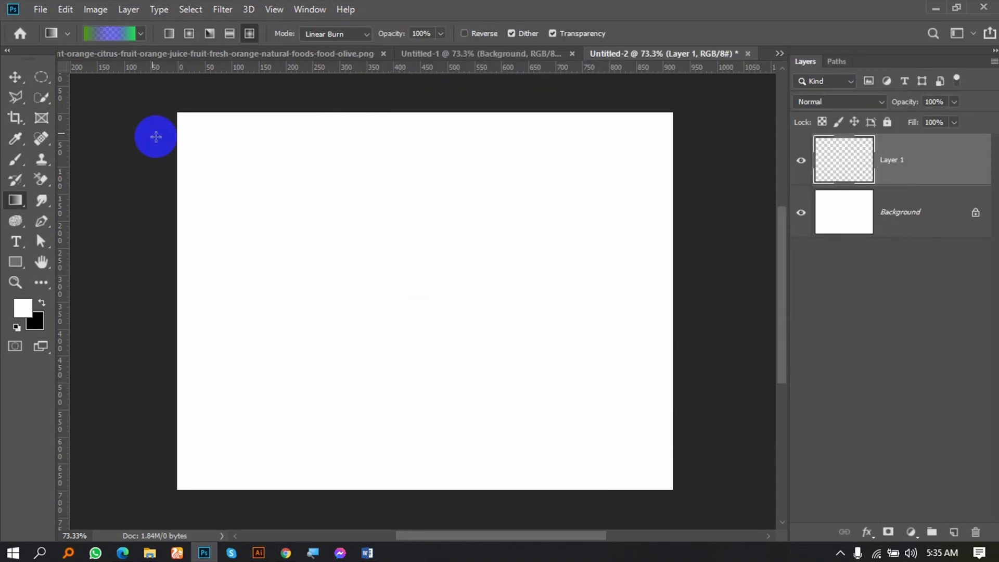
Step: Make a rectangular marquee selection in the middle of the canvas
{"action": "left_click", "coordinate": [41, 77]}
{"action": "left_click", "coordinate": [102, 77]}
{"action": "left_click_drag", "start_coordinate": [320, 229], "coordinate": [535, 378]}
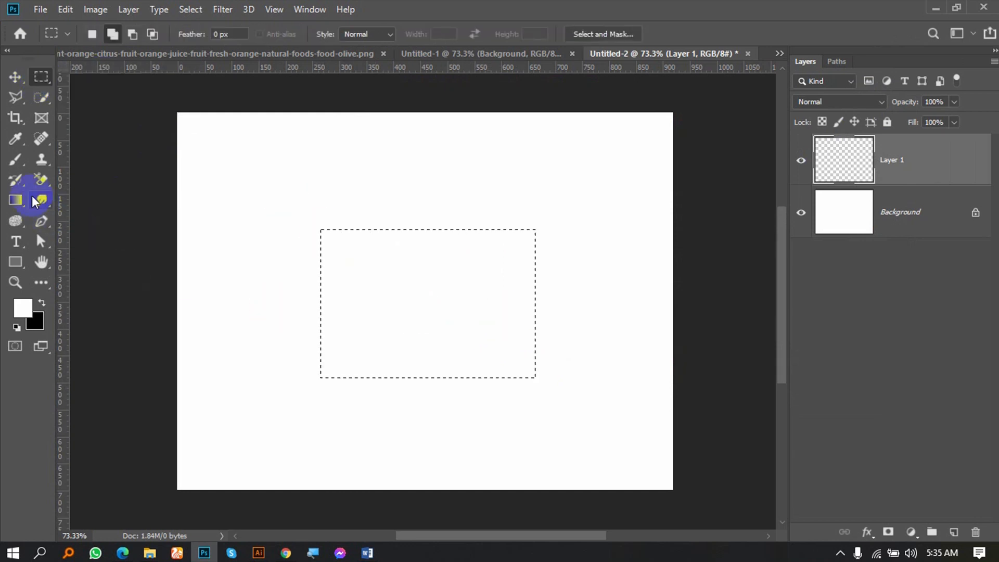
Step: Fill the rectangular selection with two overlapping diamond gradients in Linear Burn mode
{"action": "left_click", "coordinate": [15, 199]}
{"action": "left_click_drag", "start_coordinate": [290, 268], "coordinate": [410, 334]}
{"action": "left_click_drag", "start_coordinate": [390, 226], "coordinate": [493, 341]}
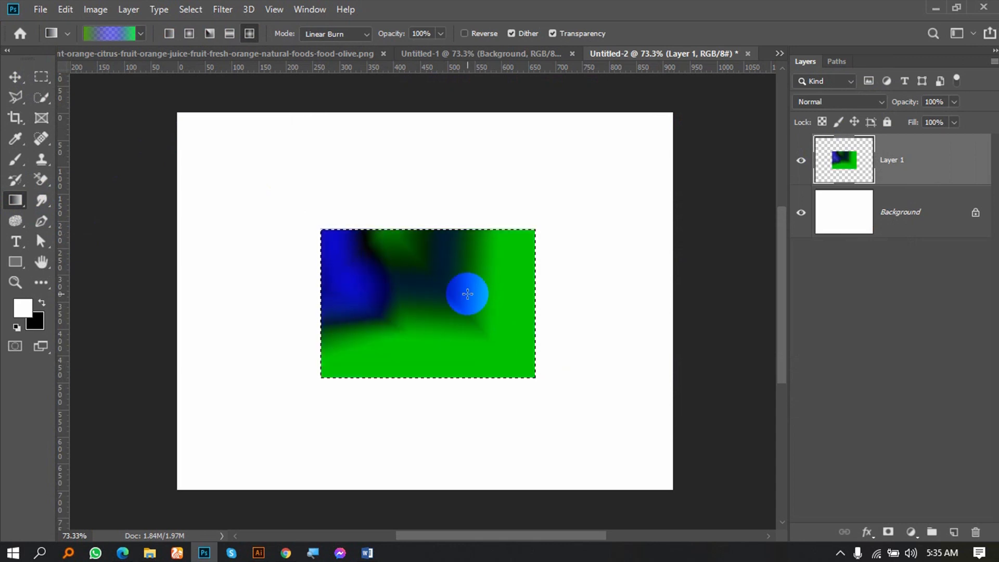
Step: Undo the diamond gradient fills and set the Gradient tool to Normal mode and the Linear type
{"action": "left_click", "coordinate": [322, 34]}
{"action": "left_click", "coordinate": [333, 47]}
{"action": "key", "text": "ctrl+z"}
{"action": "key", "text": "ctrl+z"}
{"action": "left_click", "coordinate": [169, 34]}
Step: Try linear gradients diagonally and vertically across the rectangular selection, and undo them
{"action": "left_click_drag", "start_coordinate": [309, 213], "coordinate": [430, 386]}
{"action": "left_click_drag", "start_coordinate": [421, 225], "coordinate": [421, 385]}
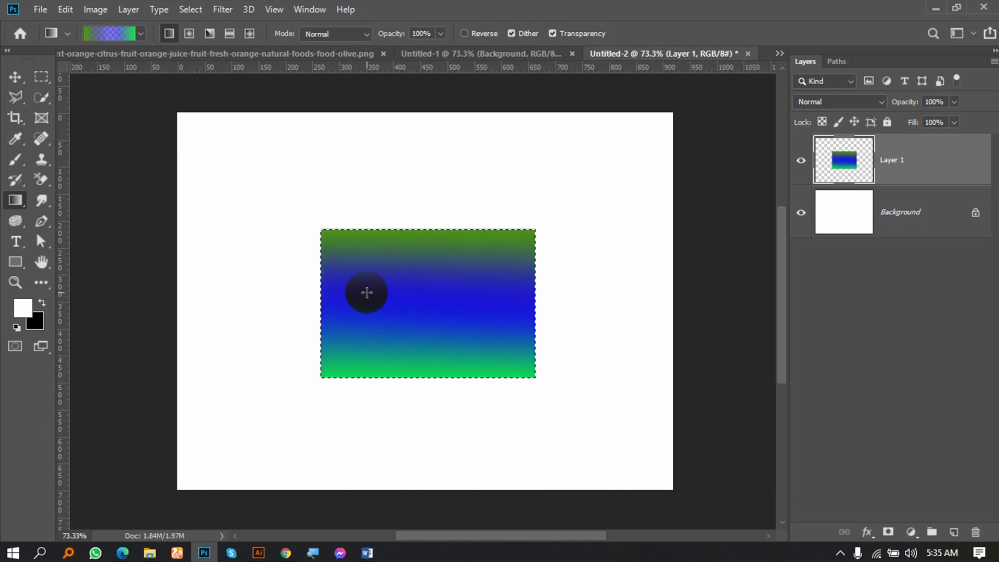
{"action": "key", "text": "ctrl+z"}
{"action": "key", "text": "ctrl+z"}
{"action": "key", "text": "ctrl+z"}
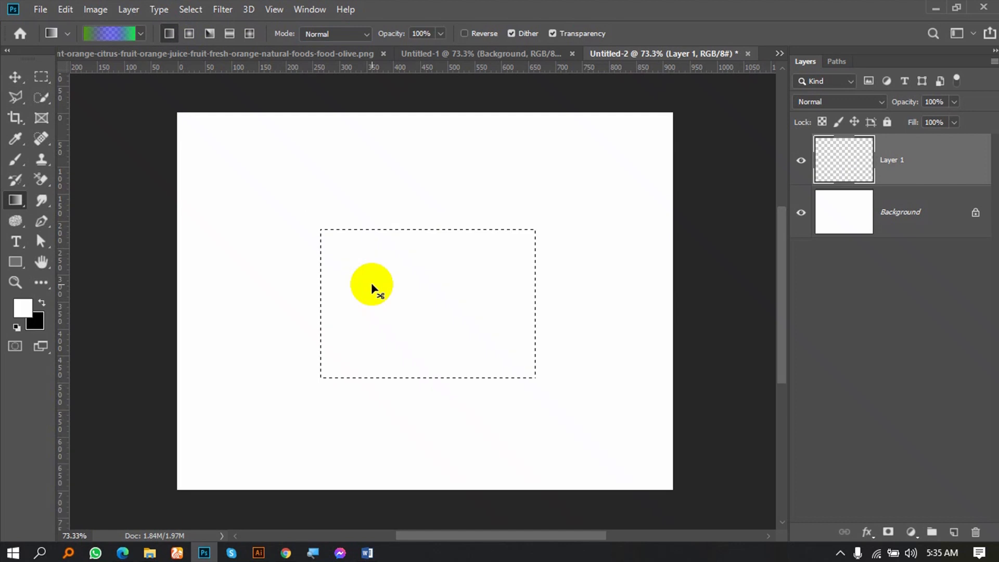
Step: Reopen the Gradient Editor and set the middle opacity stop to 100% opacity
{"action": "left_click", "coordinate": [126, 41]}
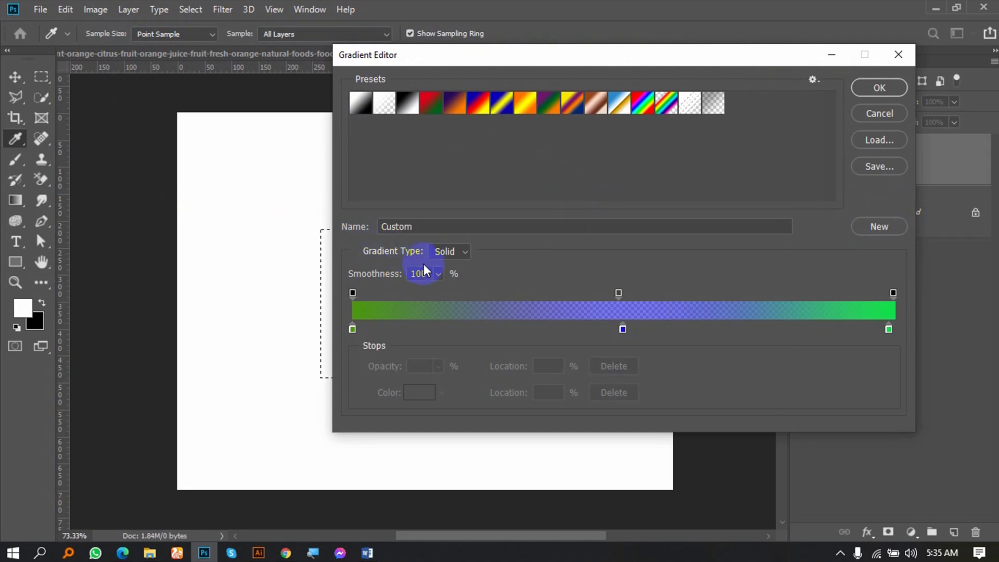
{"action": "left_click", "coordinate": [347, 233]}
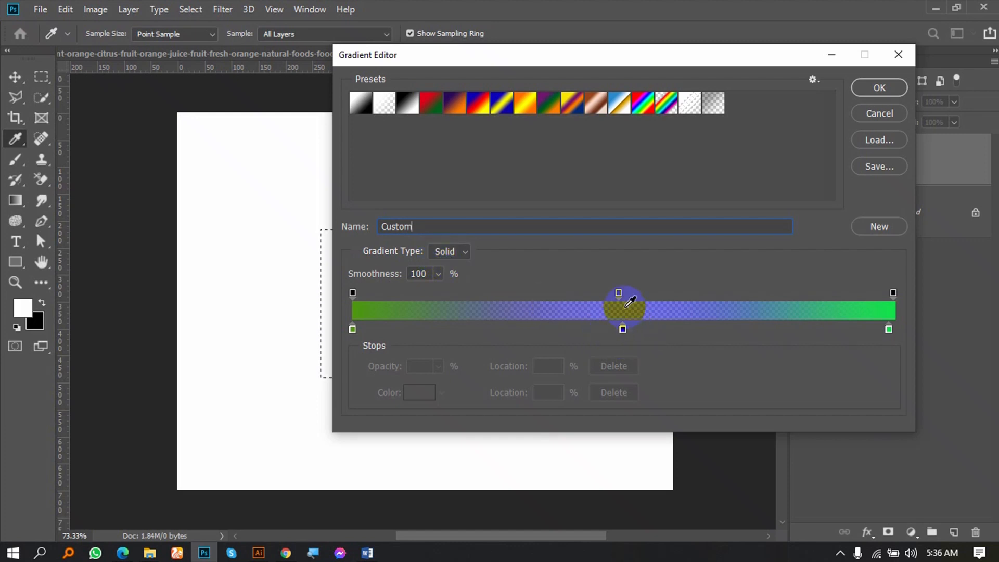
{"action": "left_click", "coordinate": [618, 294]}
{"action": "left_click_drag", "start_coordinate": [438, 367], "coordinate": [499, 325]}
Step: Change the gradient type to Noise and raise the red channel's lower limit slightly
{"action": "left_click", "coordinate": [466, 251]}
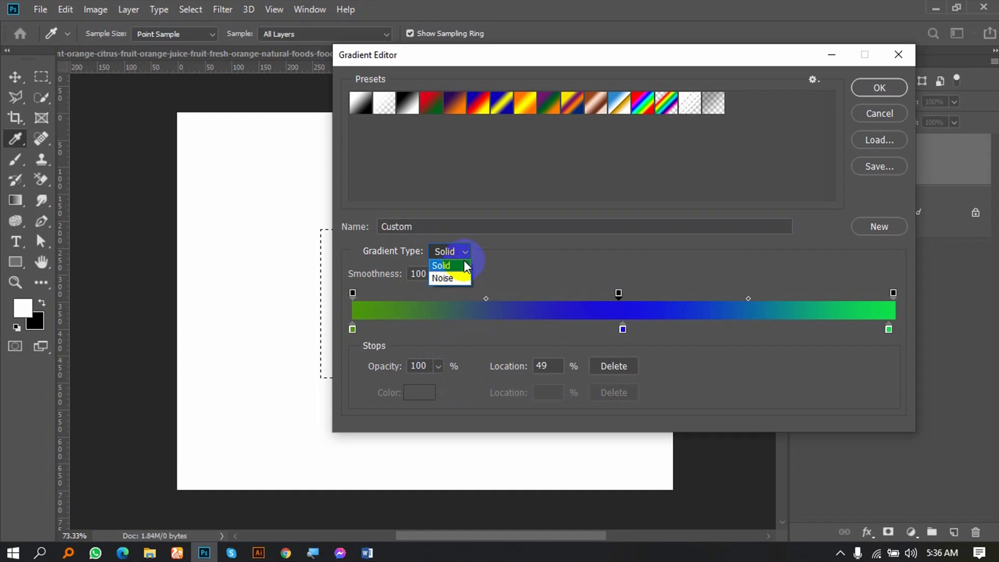
{"action": "left_click", "coordinate": [453, 279]}
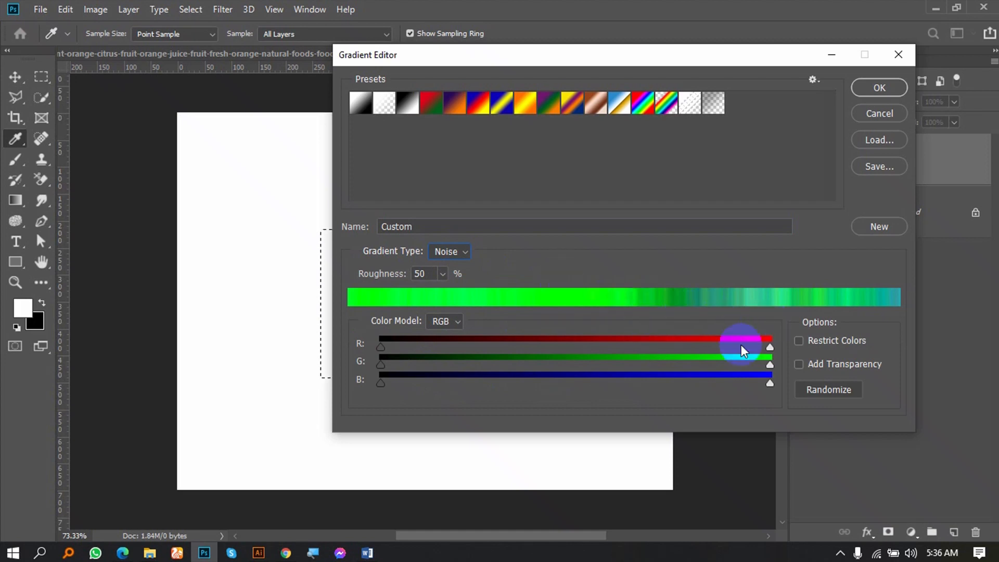
{"action": "left_click_drag", "start_coordinate": [379, 345], "coordinate": [433, 345]}
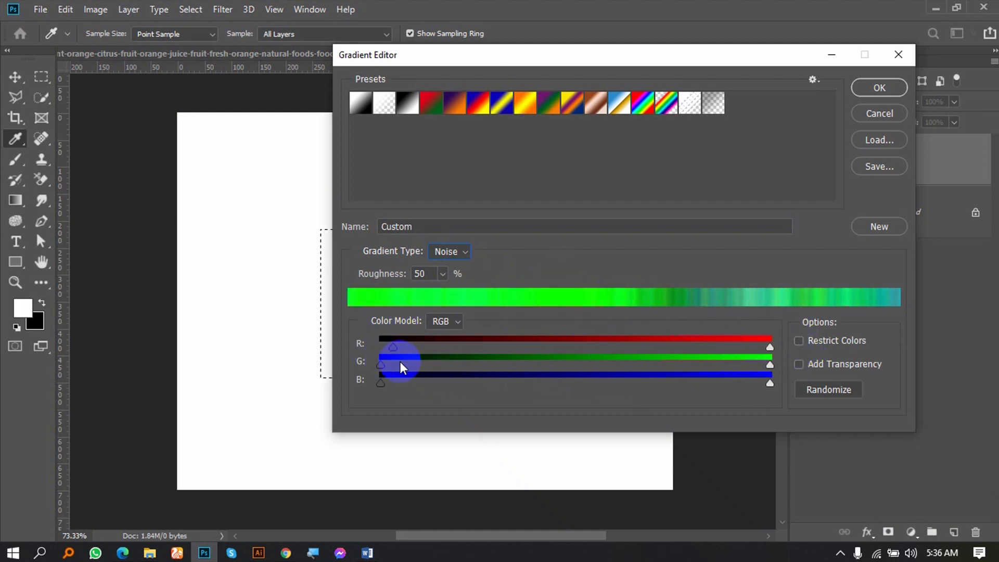
Step: Switch the noise gradient's colour model through HSB to LAB and raise the lower limit of the a channel
{"action": "left_click", "coordinate": [432, 334]}
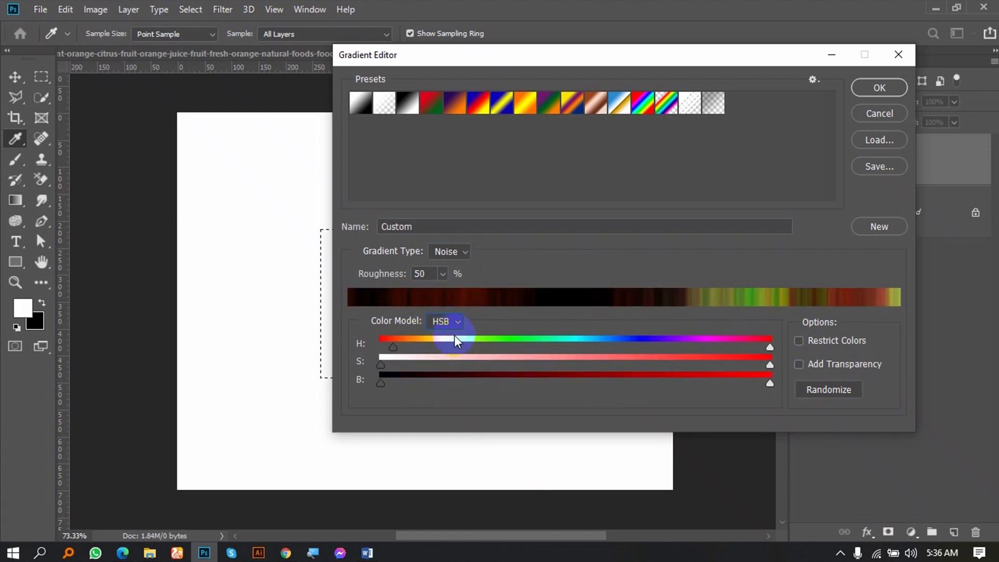
{"action": "left_click", "coordinate": [447, 358]}
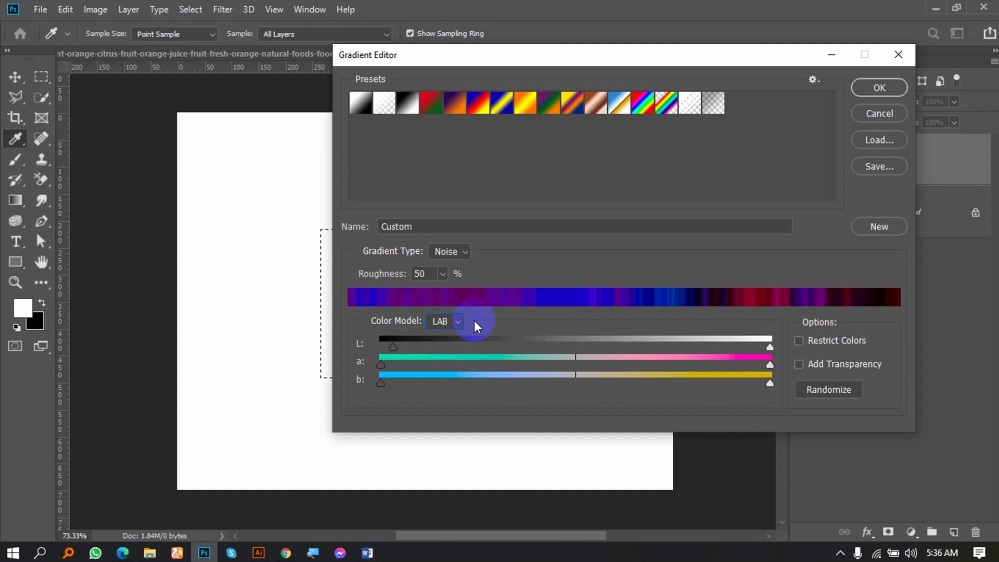
{"action": "left_click_drag", "start_coordinate": [438, 359], "coordinate": [464, 357]}
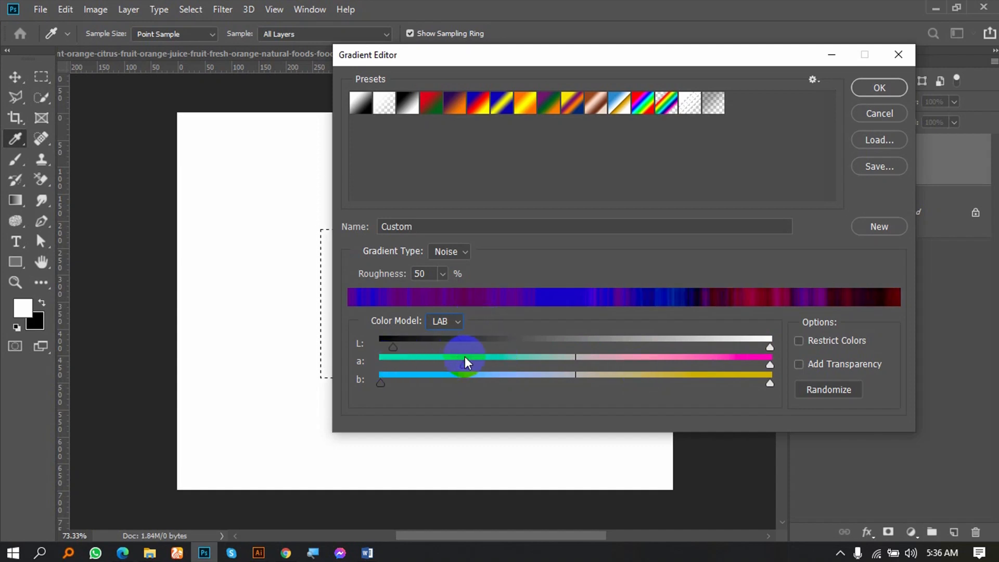
Step: Randomize the noise gradient until it shows pink and magenta bands, and accept it
{"action": "left_click", "coordinate": [810, 389]}
{"action": "left_click", "coordinate": [815, 390]}
{"action": "left_click", "coordinate": [819, 390]}
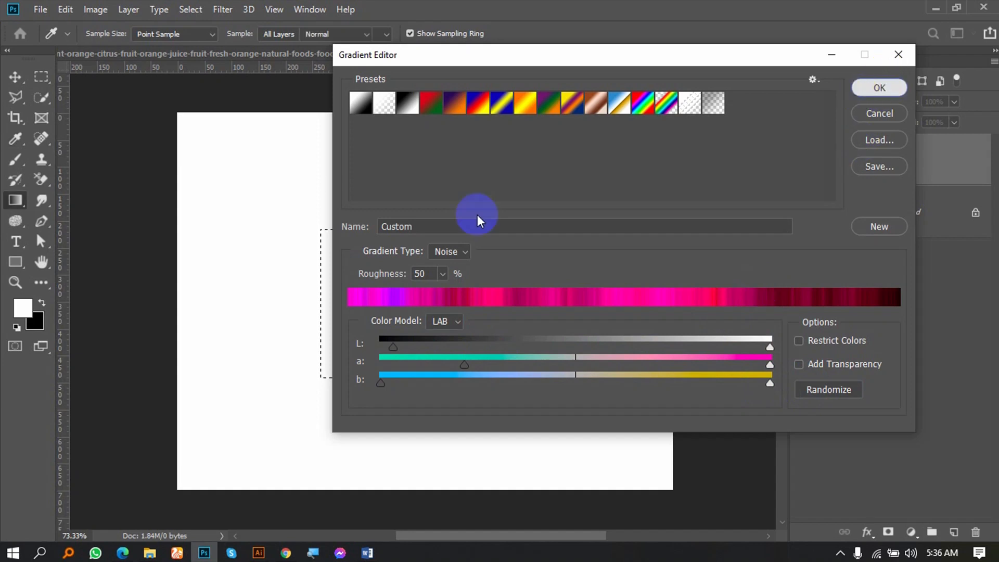
{"action": "left_click", "coordinate": [859, 97]}
Step: Try the noise gradient horizontally and diagonally across the rectangular selection, and undo both fills
{"action": "left_click_drag", "start_coordinate": [150, 260], "coordinate": [557, 305]}
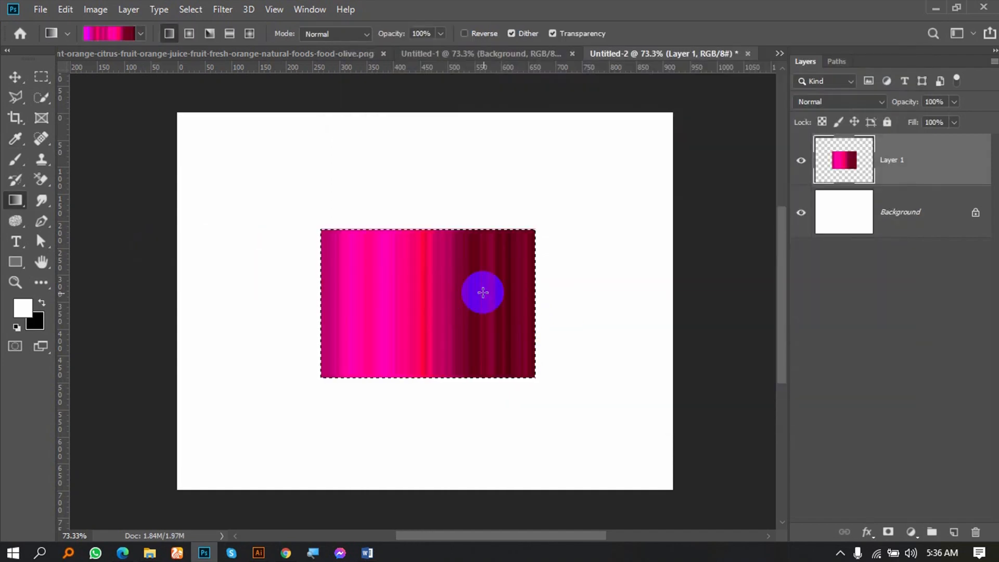
{"action": "left_click_drag", "start_coordinate": [363, 221], "coordinate": [477, 383]}
{"action": "key", "text": "ctrl+z"}
{"action": "key", "text": "ctrl+z"}
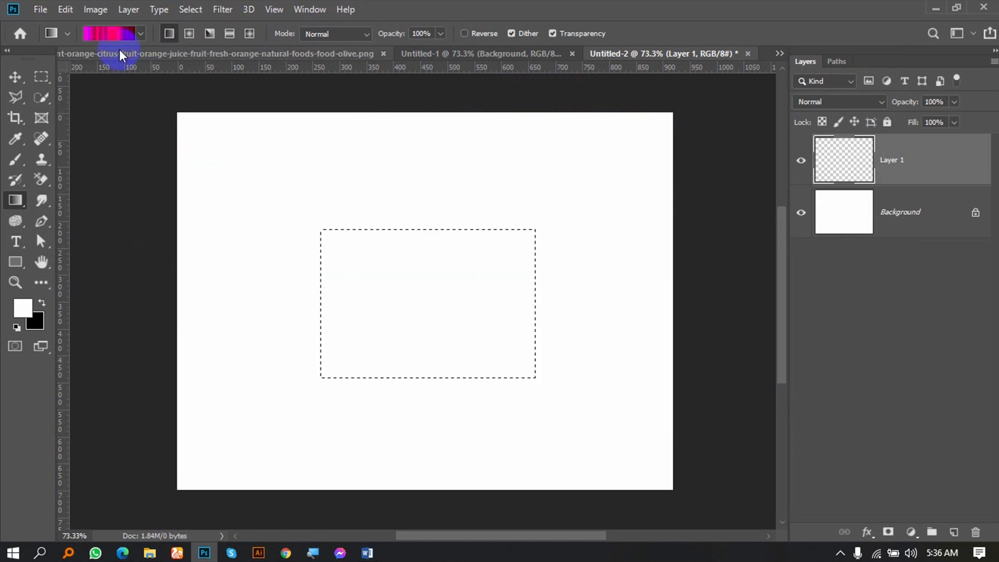
Step: Add the current pink noise gradient to the Gradient Editor's presets as a new gradient, leaving Restrict Colors off
{"action": "left_click", "coordinate": [119, 34]}
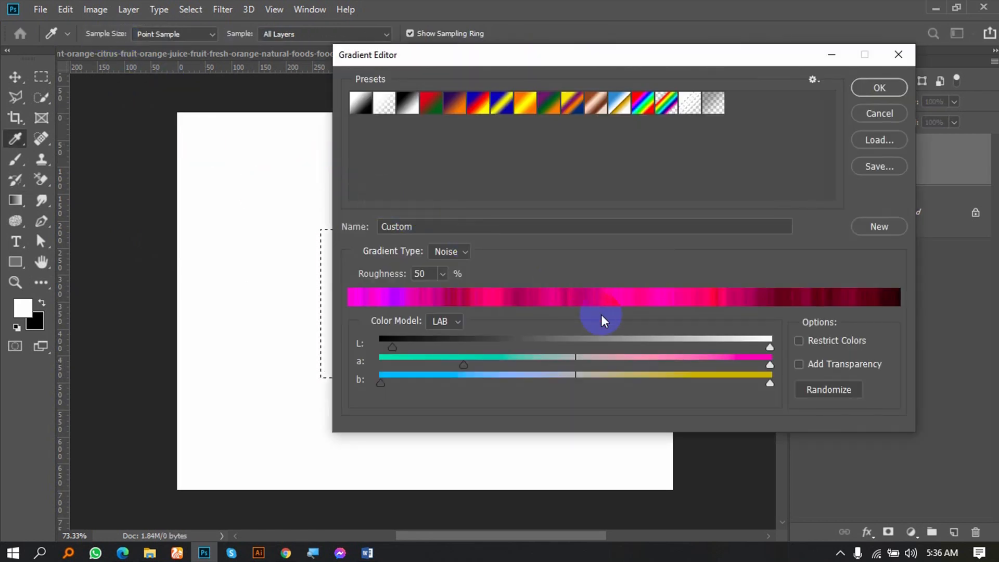
{"action": "left_click", "coordinate": [798, 341]}
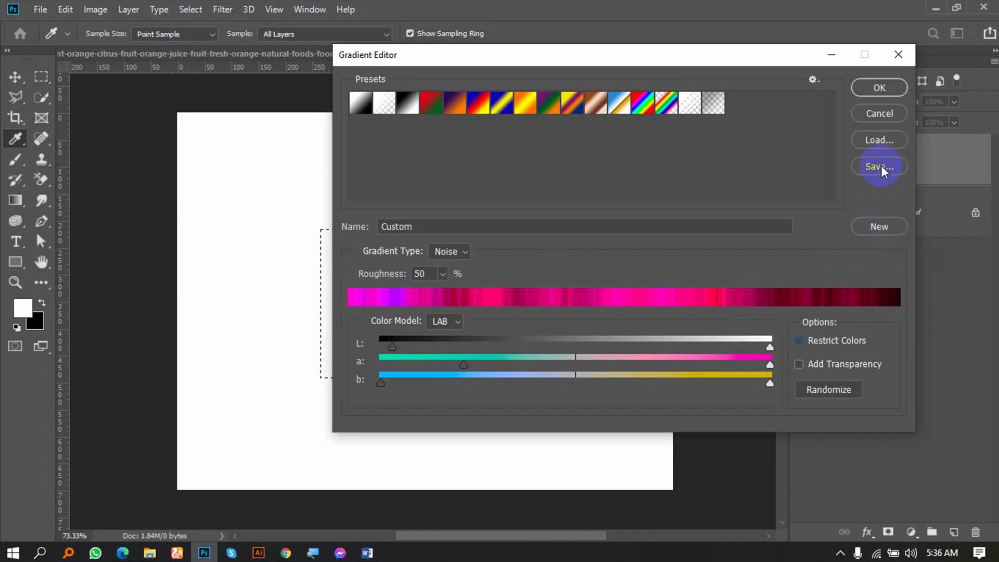
{"action": "left_click", "coordinate": [866, 224]}
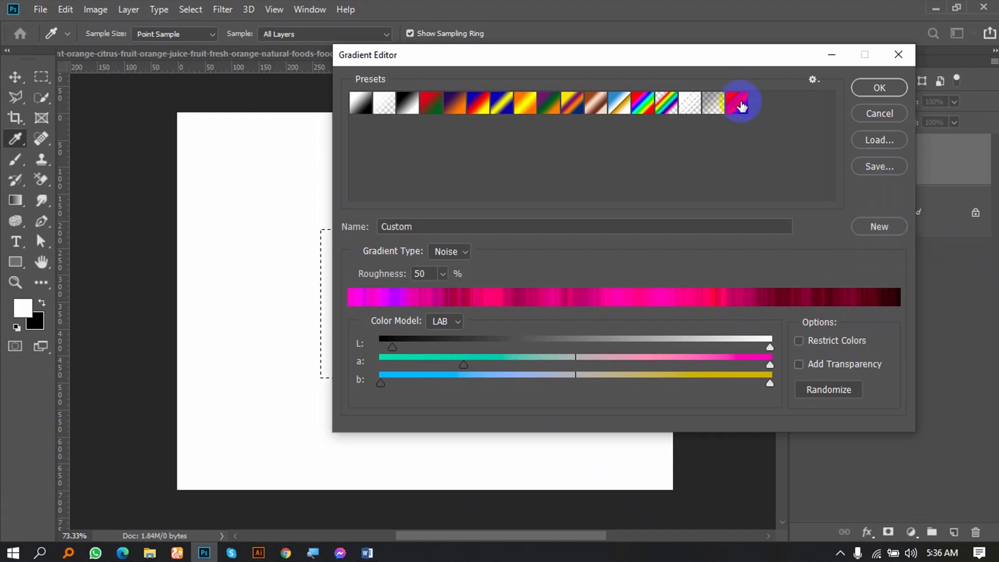
Step: Try the RGB colour model on the noise gradient and cancel it, and undo a test fill of the rectangular selection
{"action": "left_click_drag", "start_coordinate": [742, 104], "coordinate": [385, 351]}
{"action": "left_click", "coordinate": [452, 325]}
{"action": "left_click", "coordinate": [457, 335]}
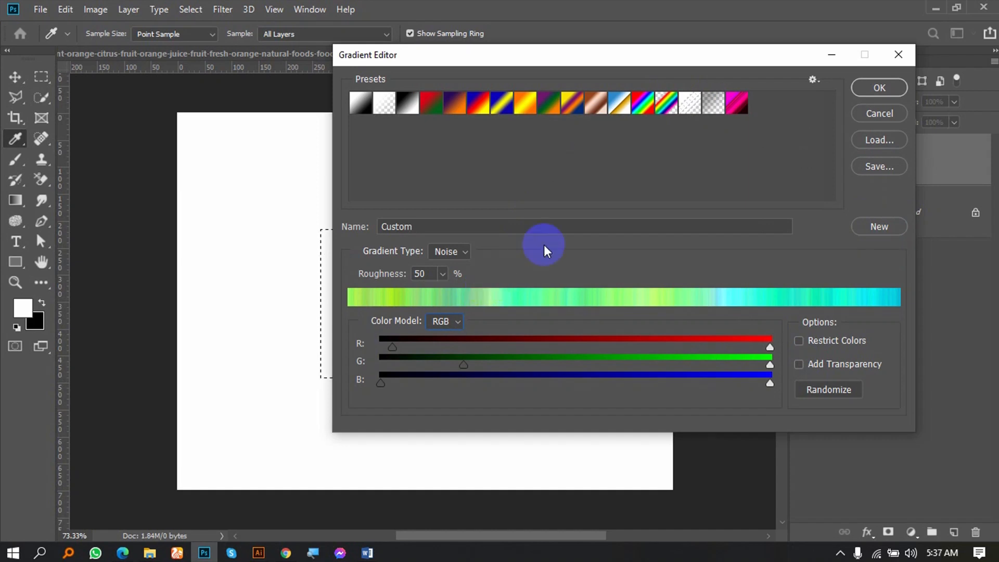
{"action": "left_click", "coordinate": [878, 112]}
{"action": "left_click_drag", "start_coordinate": [368, 226], "coordinate": [432, 431]}
{"action": "key", "text": "ctrl+z"}
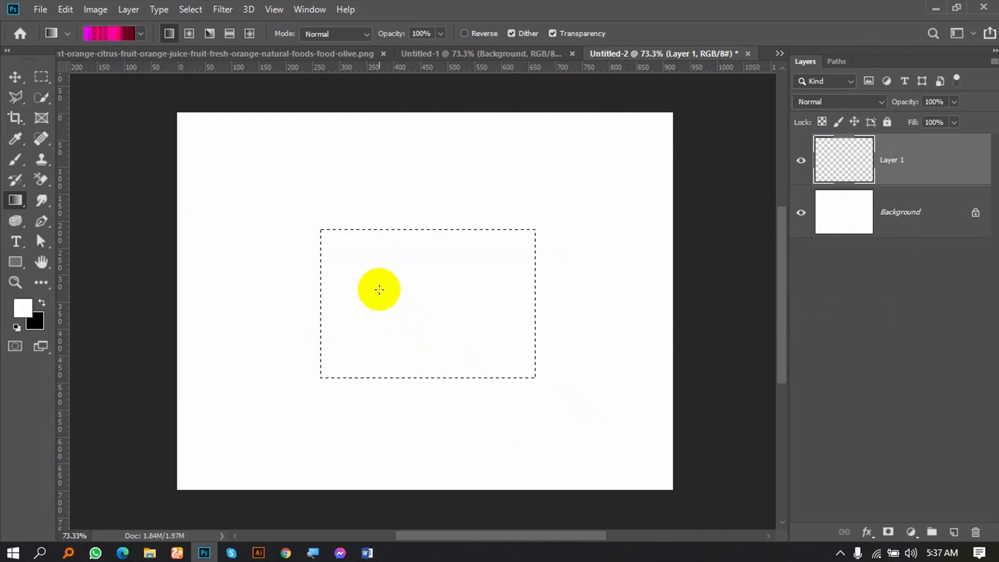
{"action": "left_click", "coordinate": [128, 34]}
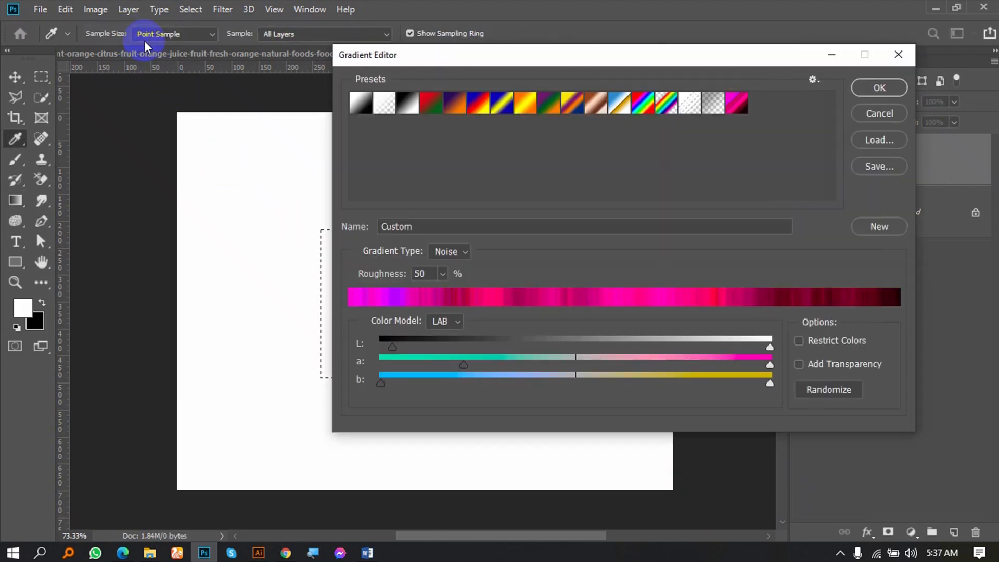
{"action": "left_click", "coordinate": [817, 78]}
{"action": "left_click", "coordinate": [807, 73]}
{"action": "left_click", "coordinate": [809, 80]}
{"action": "left_click_drag", "start_coordinate": [809, 65], "coordinate": [749, 56]}
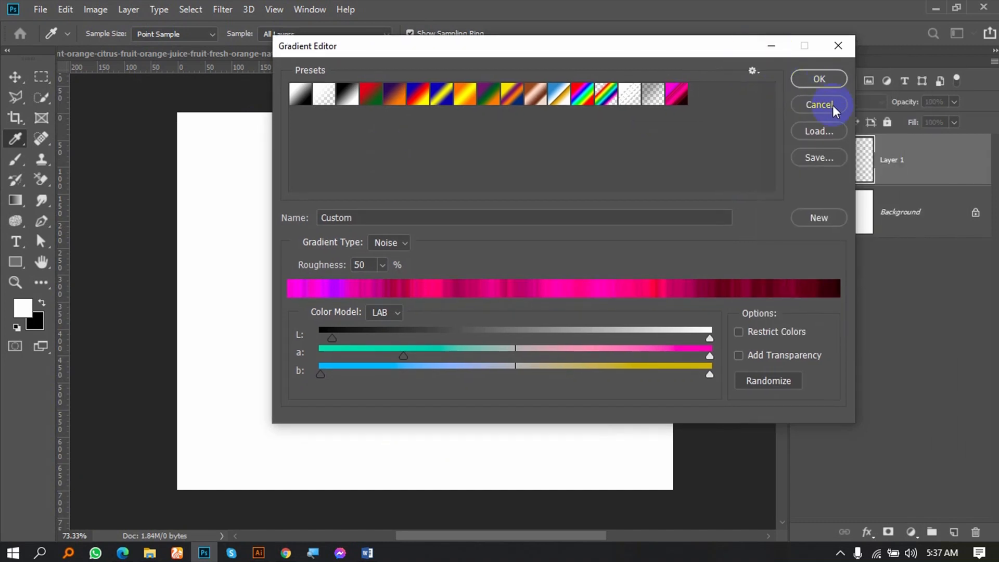
{"action": "left_click", "coordinate": [830, 104]}
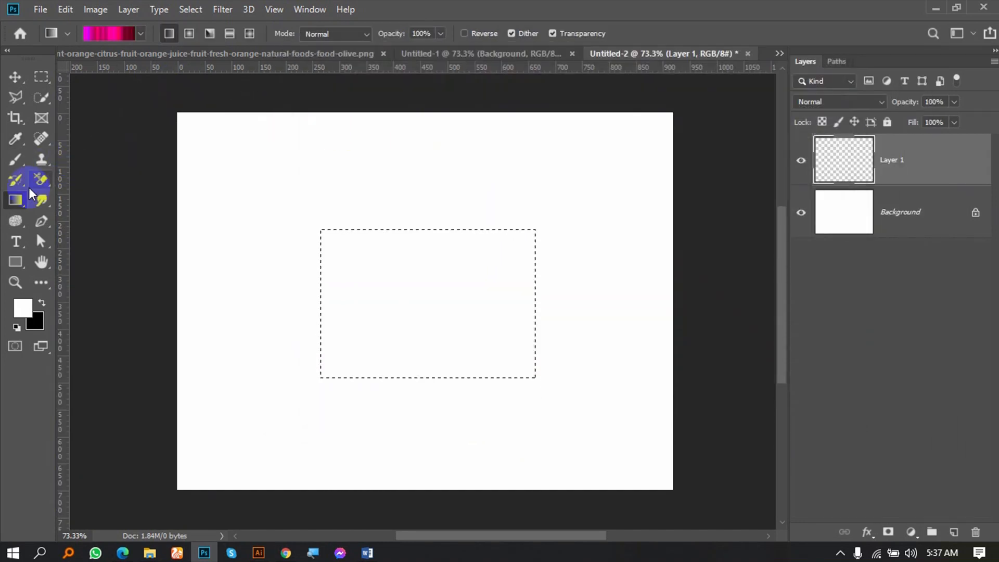
Step: Append the Color Harmonies 1 gradients to the presets in a narrowed Gradient Editor and load the Yellow, Violet preset
{"action": "left_click", "coordinate": [108, 34]}
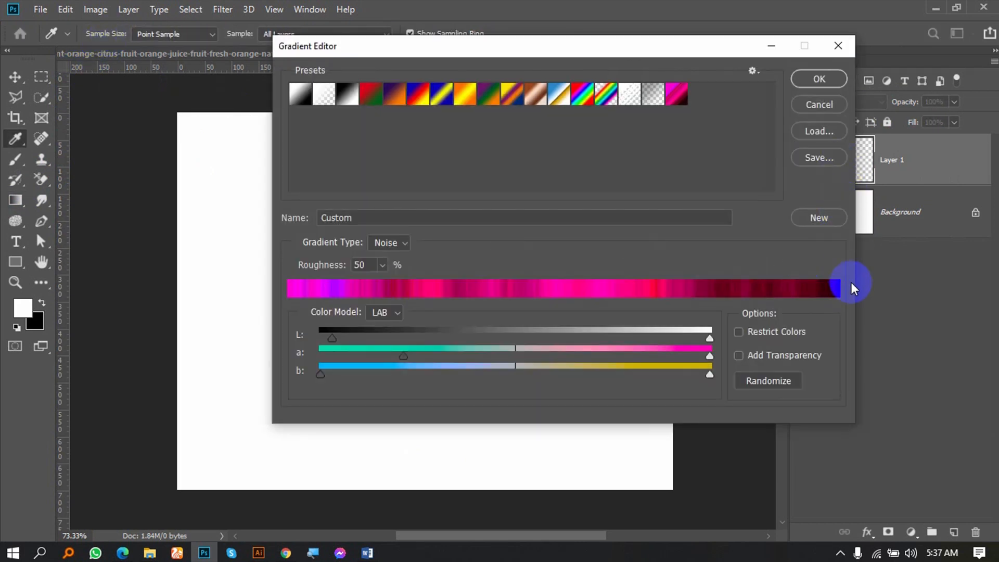
{"action": "left_click_drag", "start_coordinate": [854, 267], "coordinate": [590, 250]}
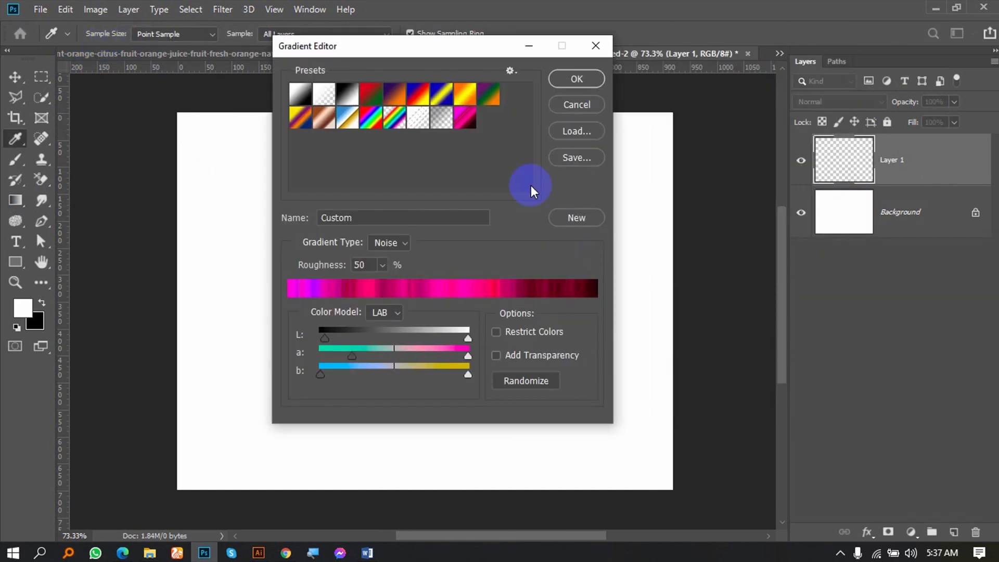
{"action": "left_click", "coordinate": [514, 76]}
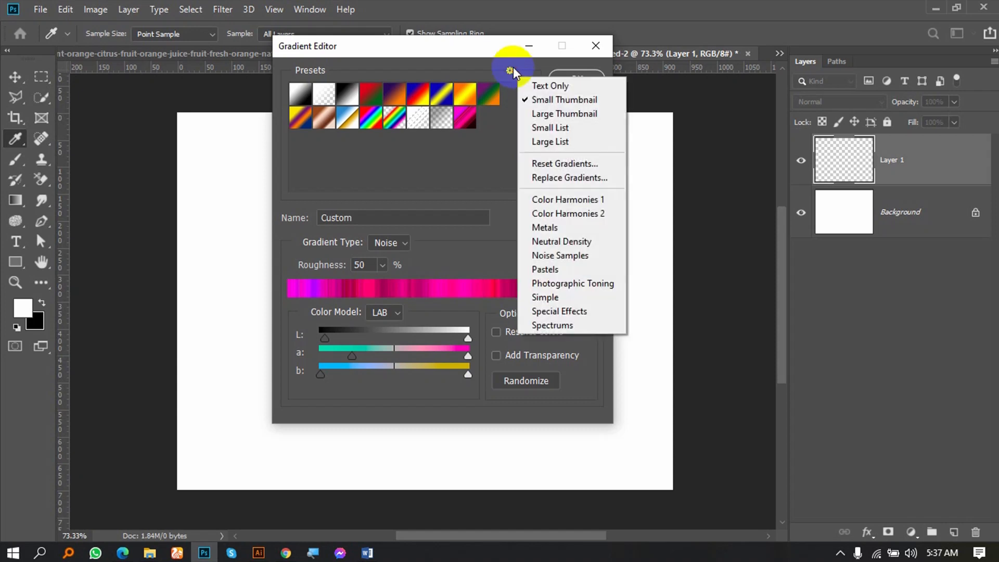
{"action": "left_click", "coordinate": [572, 201]}
{"action": "left_click", "coordinate": [556, 216]}
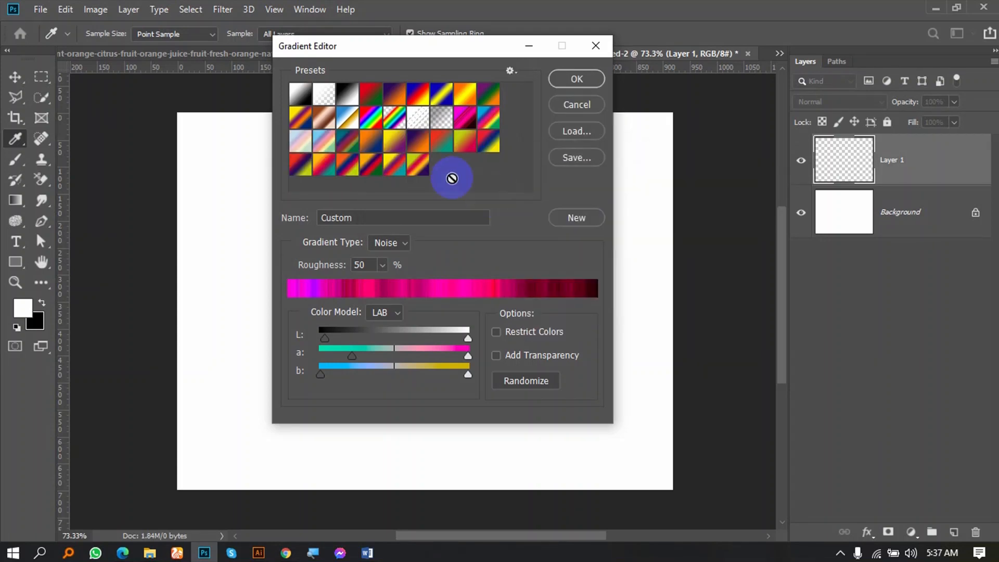
{"action": "left_click", "coordinate": [392, 140]}
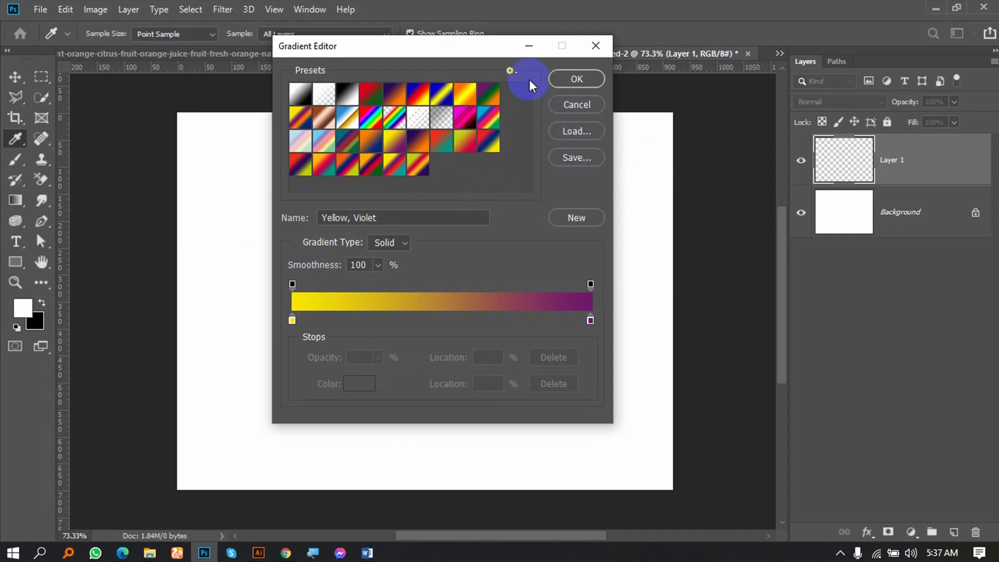
Step: Append the Photographic Toning gradients to the presets, look through them, and close the Gradient Editor without applying a gradient
{"action": "left_click", "coordinate": [510, 70]}
{"action": "left_click", "coordinate": [560, 281]}
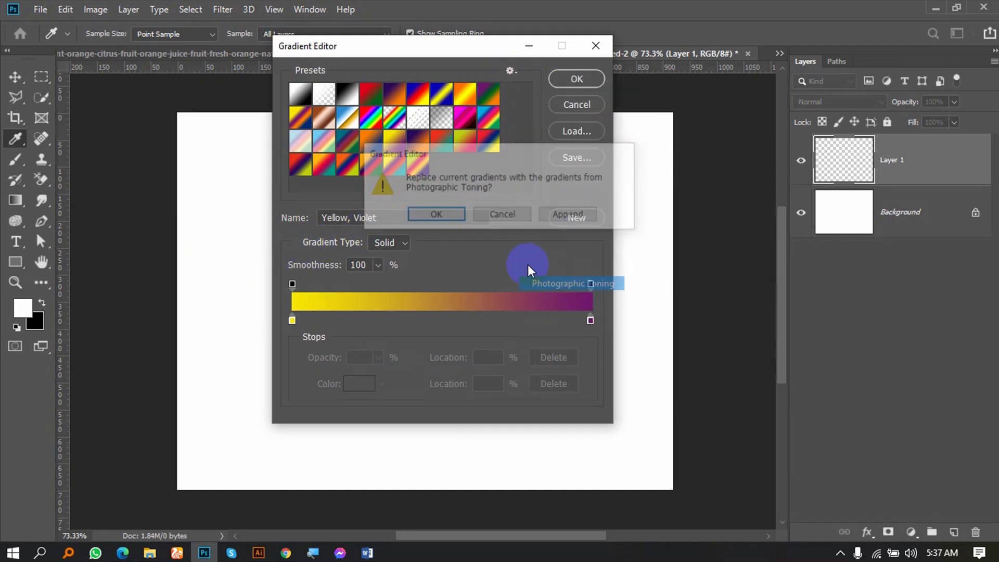
{"action": "left_click", "coordinate": [569, 215]}
{"action": "scroll", "coordinate": [435, 173], "scroll_direction": "down", "scroll_amount": 5}
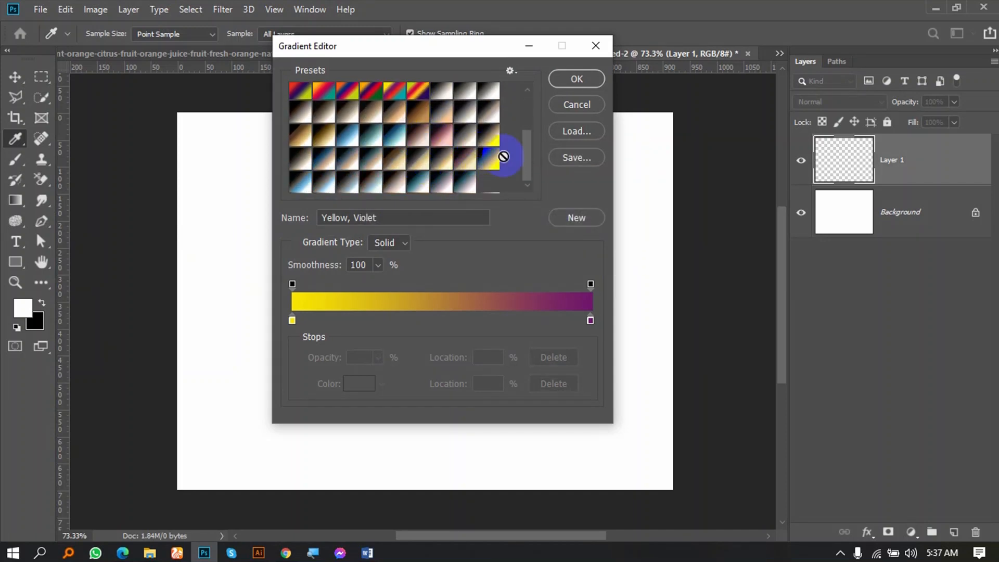
{"action": "scroll", "coordinate": [454, 158], "scroll_direction": "up", "scroll_amount": 5}
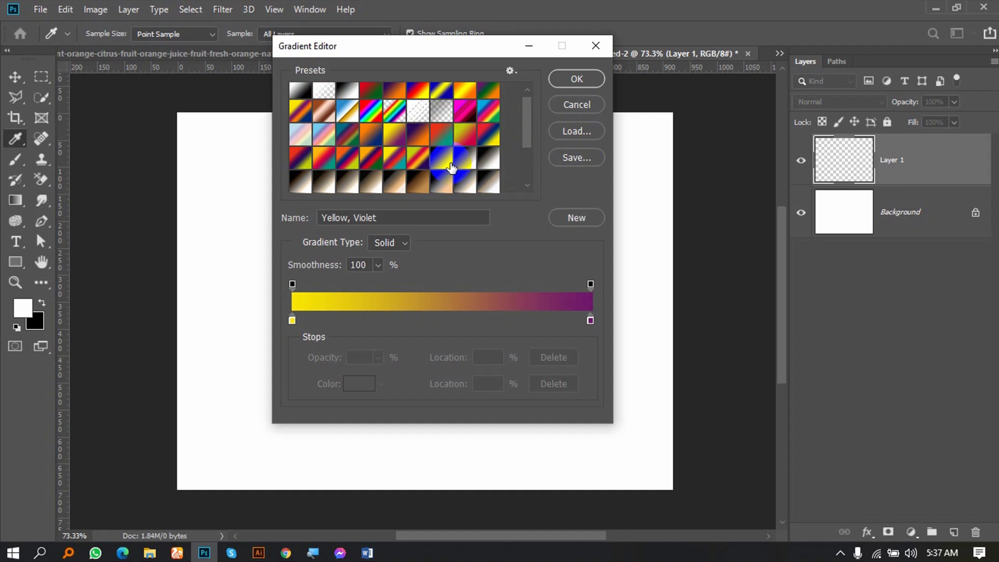
{"action": "scroll", "coordinate": [454, 158], "scroll_direction": "down", "scroll_amount": 3}
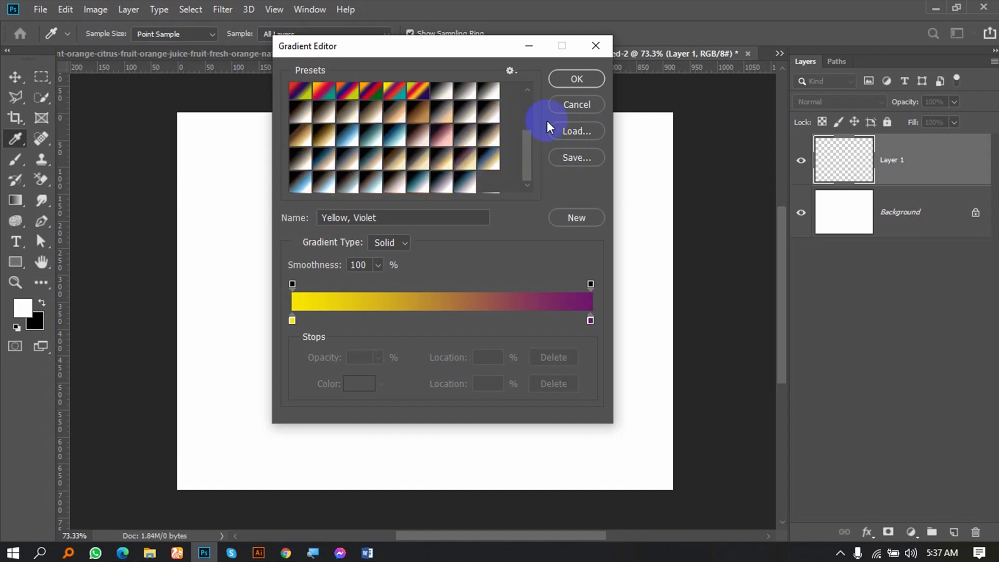
{"action": "left_click", "coordinate": [564, 106]}
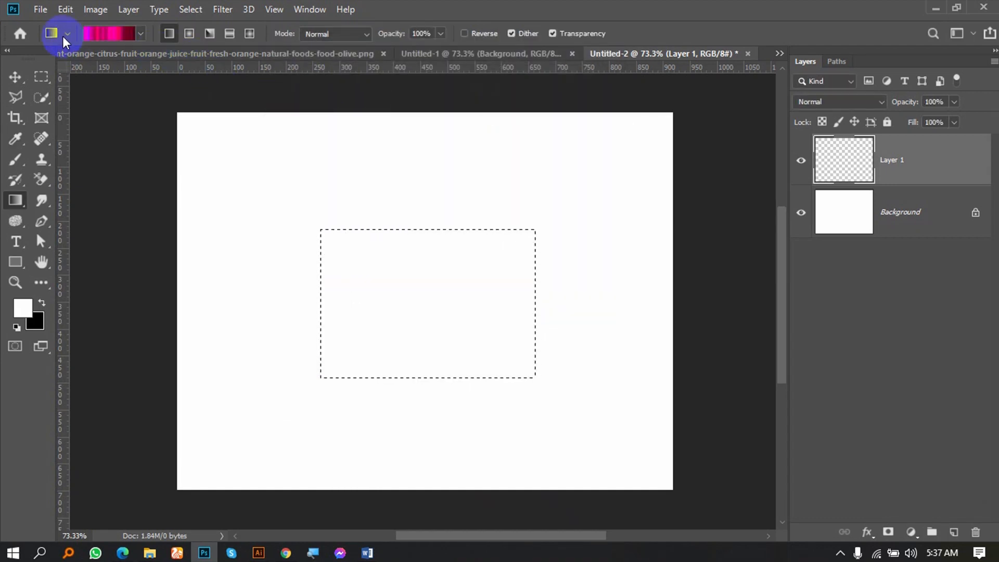
Step: Apply the Circular Rainbow tool preset to the Gradient tool and deselect the rectangular selection
{"action": "left_click", "coordinate": [65, 34]}
{"action": "left_click", "coordinate": [91, 63]}
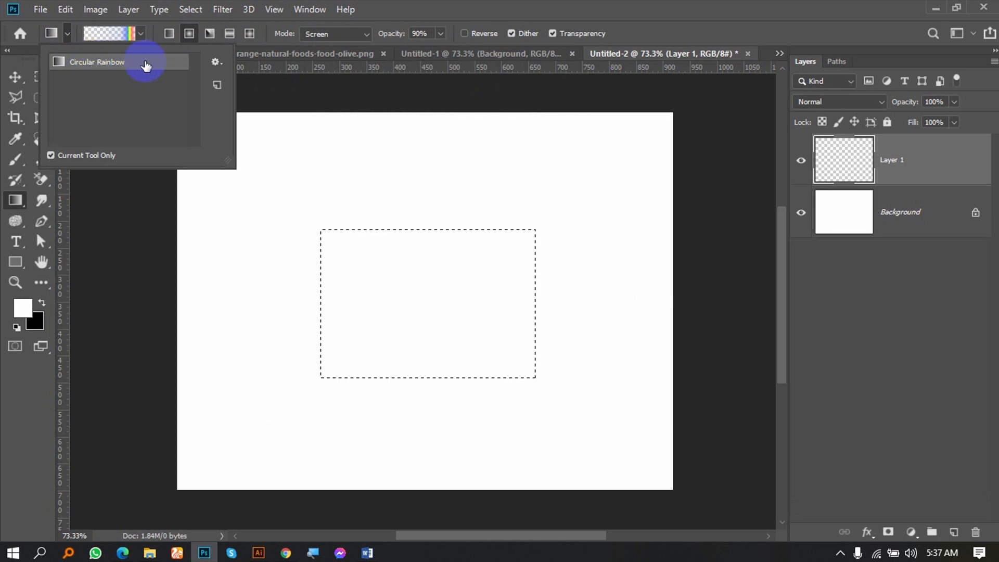
{"action": "key", "text": "ctrl+d"}
{"action": "left_click", "coordinate": [142, 38]}
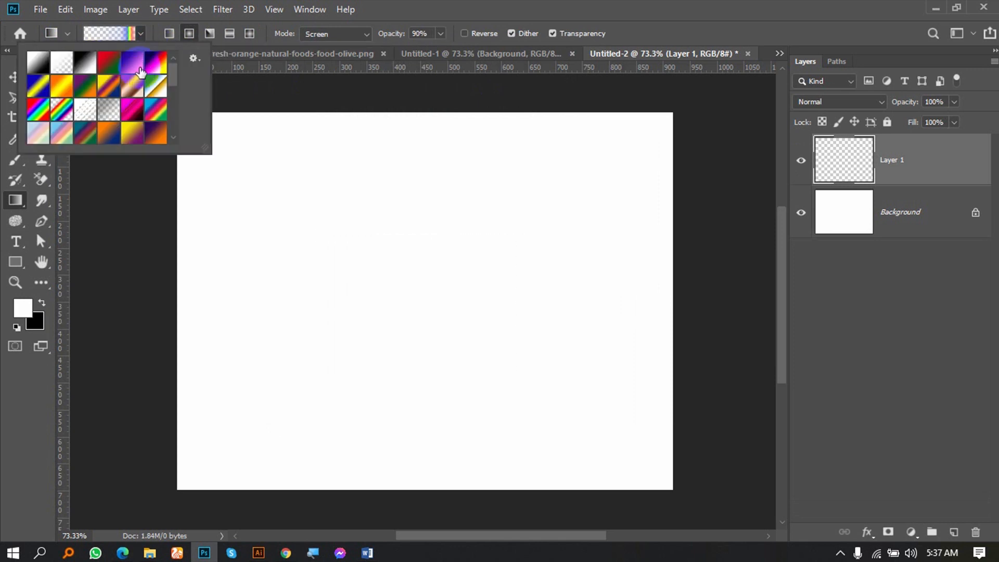
{"action": "left_click", "coordinate": [140, 36]}
{"action": "left_click", "coordinate": [140, 36]}
{"action": "left_click", "coordinate": [125, 33]}
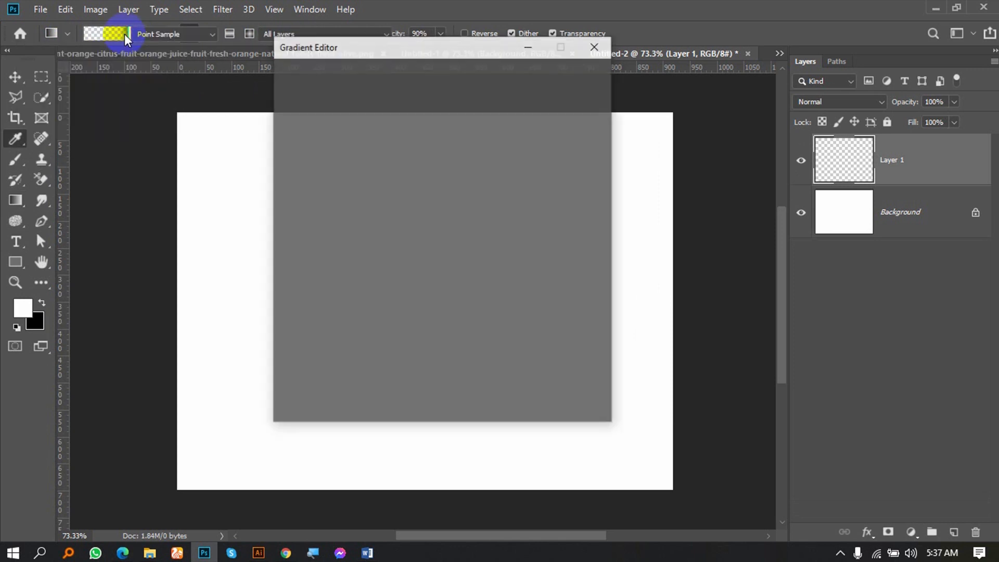
{"action": "left_click", "coordinate": [568, 101]}
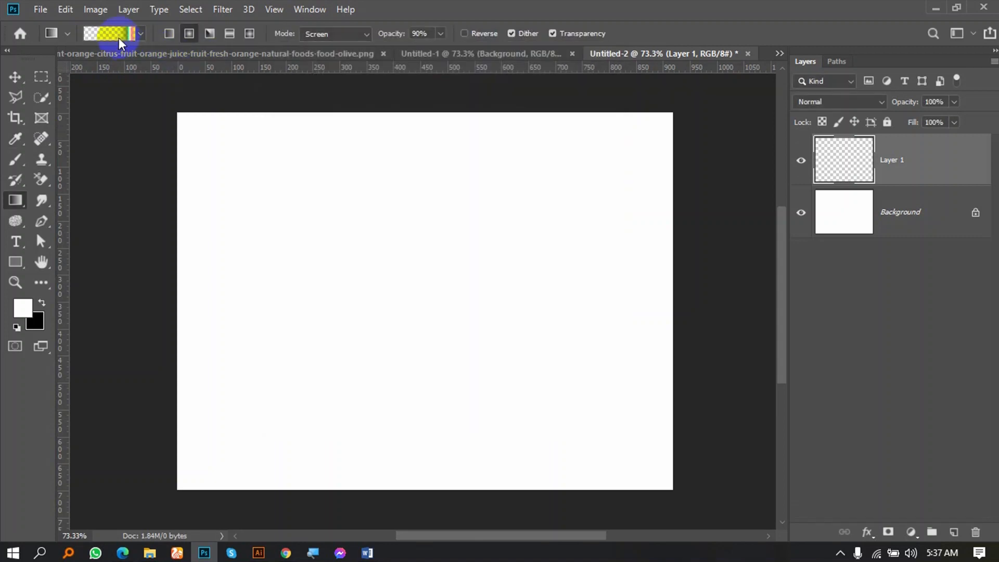
Step: Browse the gradient presets and choose the first one, running from white to black
{"action": "left_click", "coordinate": [139, 33]}
{"action": "scroll", "coordinate": [106, 97], "scroll_direction": "down", "scroll_amount": 2}
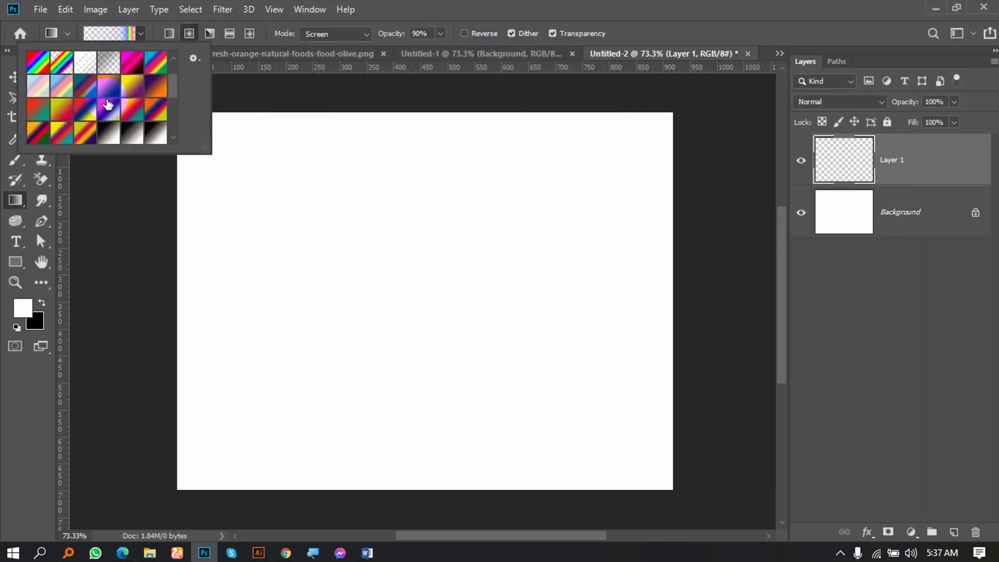
{"action": "scroll", "coordinate": [33, 77], "scroll_direction": "up", "scroll_amount": 1}
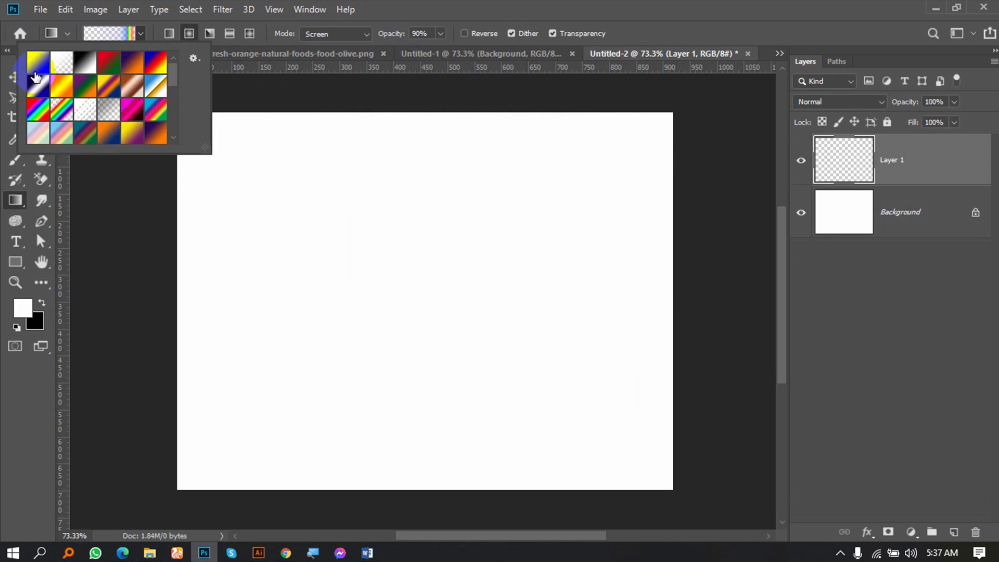
{"action": "left_click", "coordinate": [41, 76]}
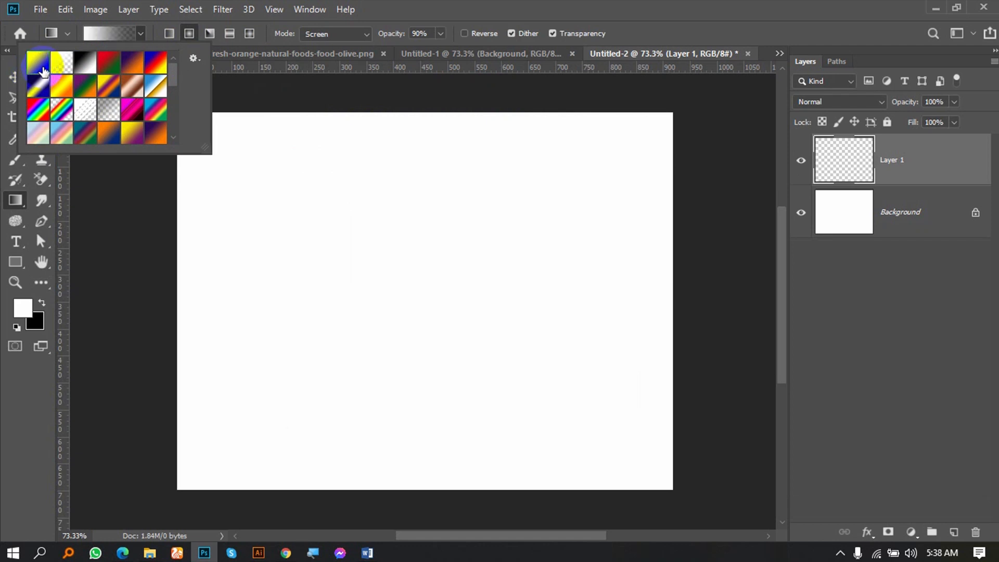
Step: Select the custom pink noise gradient among the presets and delete it
{"action": "left_click", "coordinate": [104, 108]}
{"action": "left_click", "coordinate": [130, 108]}
{"action": "scroll", "coordinate": [154, 116], "scroll_direction": "down", "scroll_amount": 5}
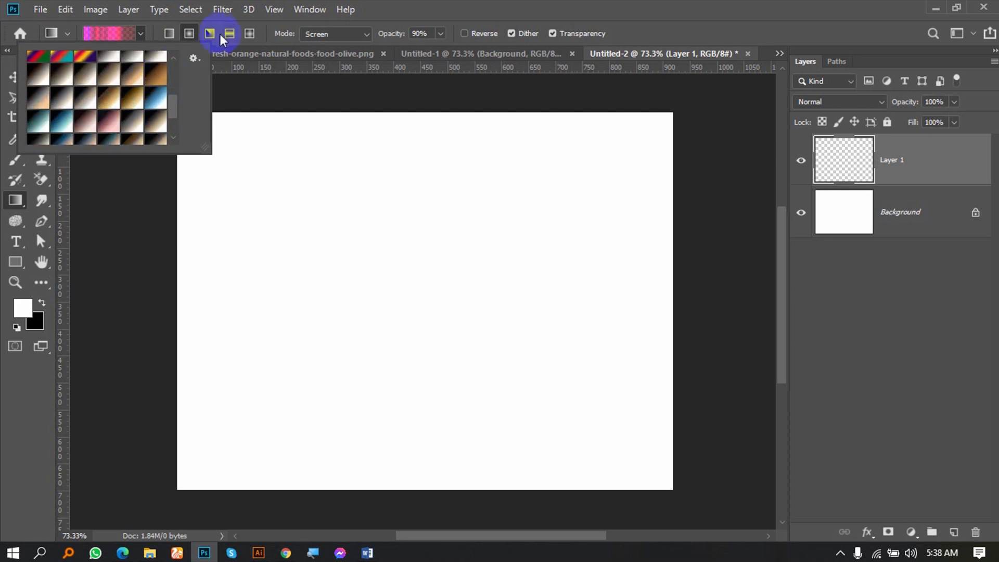
{"action": "left_click", "coordinate": [200, 56]}
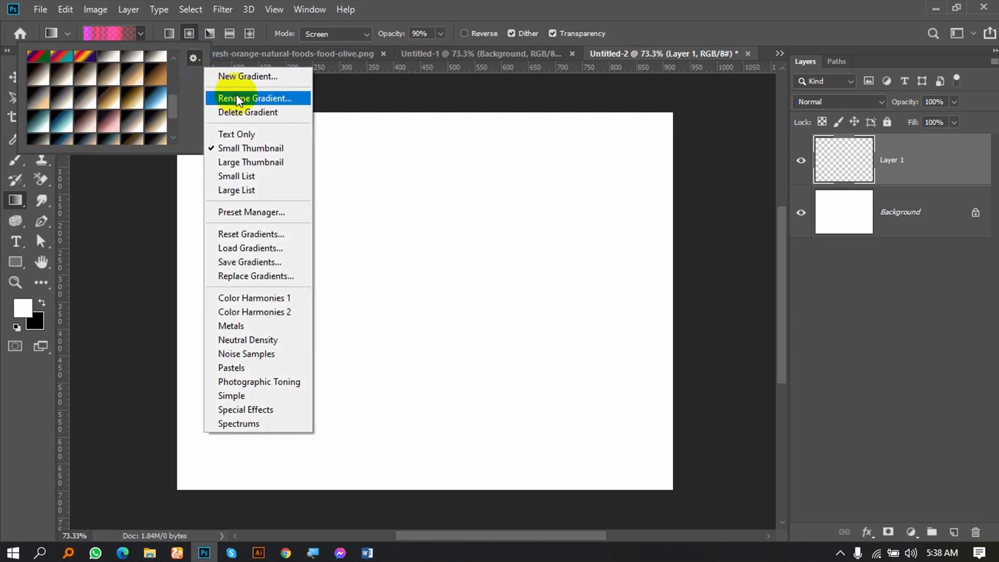
{"action": "left_click", "coordinate": [249, 112]}
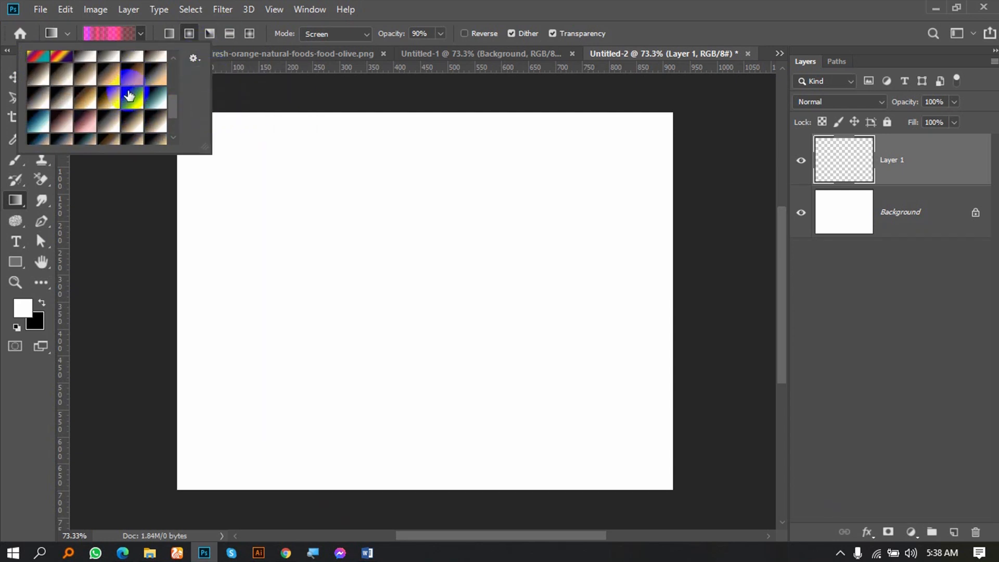
Step: Select one of the black-to-white Photographic Toning gradients among the presets and delete it
{"action": "scroll", "coordinate": [122, 95], "scroll_direction": "up", "scroll_amount": 3}
{"action": "left_click", "coordinate": [119, 92]}
{"action": "left_click", "coordinate": [65, 76]}
{"action": "left_click", "coordinate": [93, 99]}
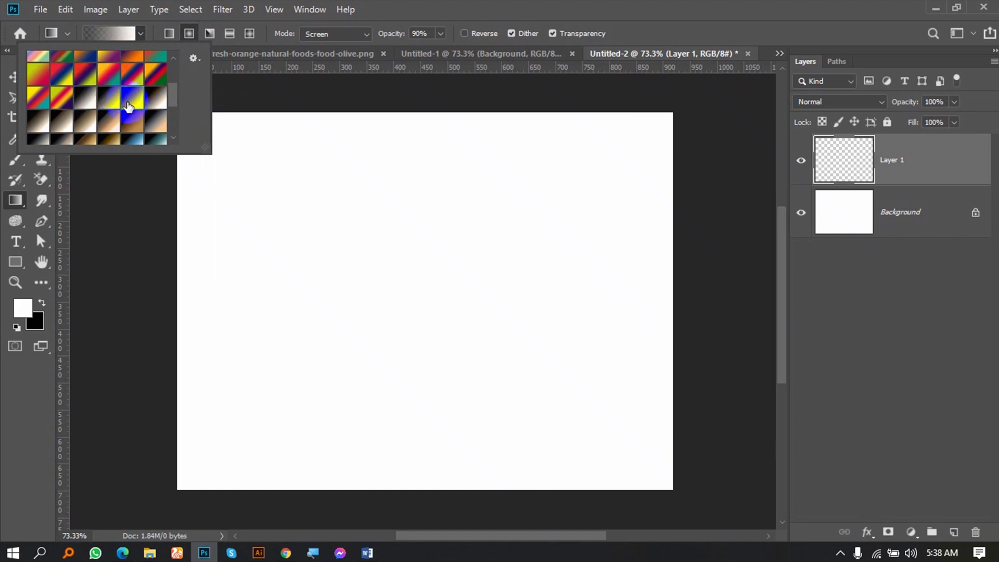
{"action": "left_click", "coordinate": [192, 61]}
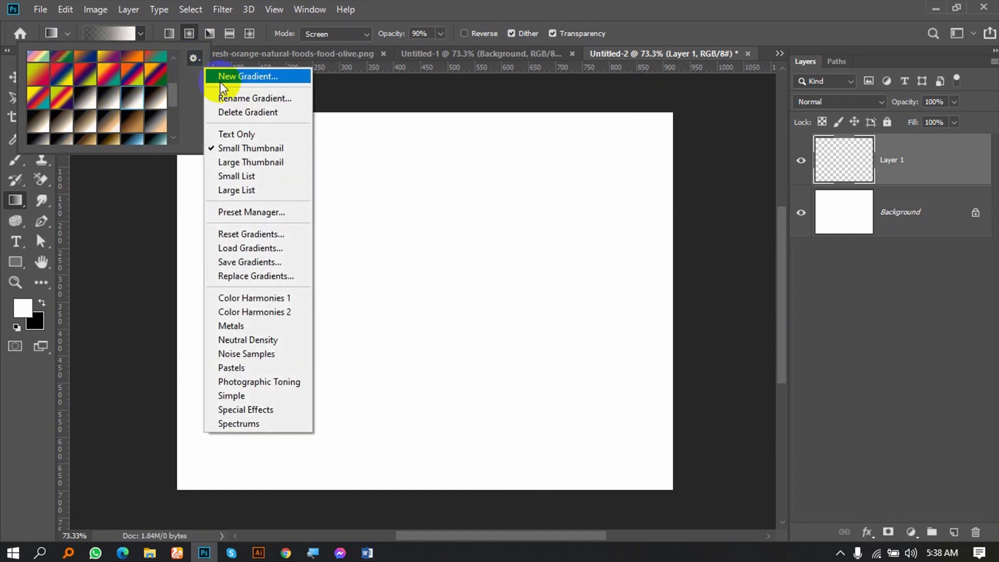
{"action": "left_click", "coordinate": [239, 111]}
{"action": "scroll", "coordinate": [152, 87], "scroll_direction": "up", "scroll_amount": 3}
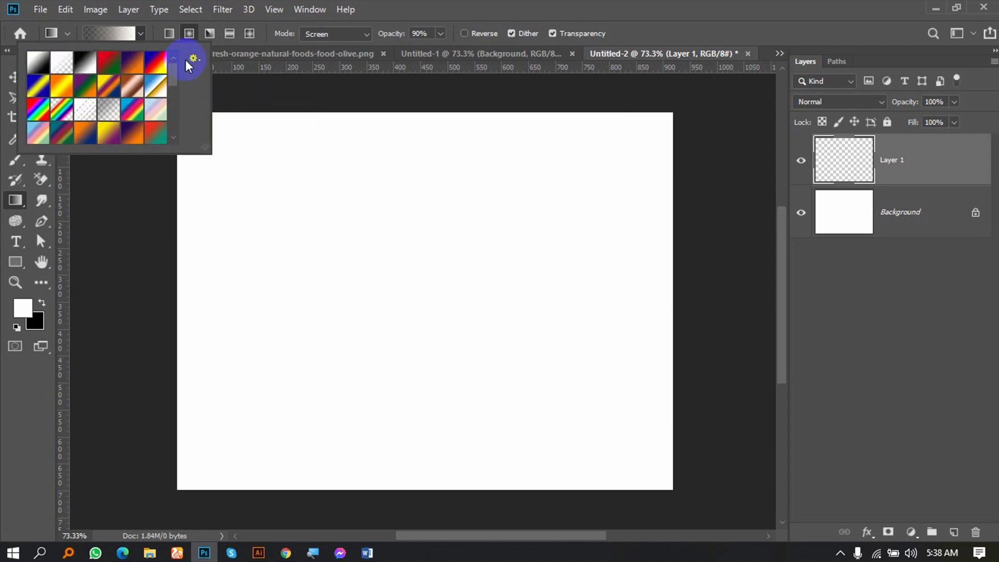
Step: Reset the gradient presets to the default set, cancelling the save of the current gradients to a file
{"action": "left_click", "coordinate": [193, 60]}
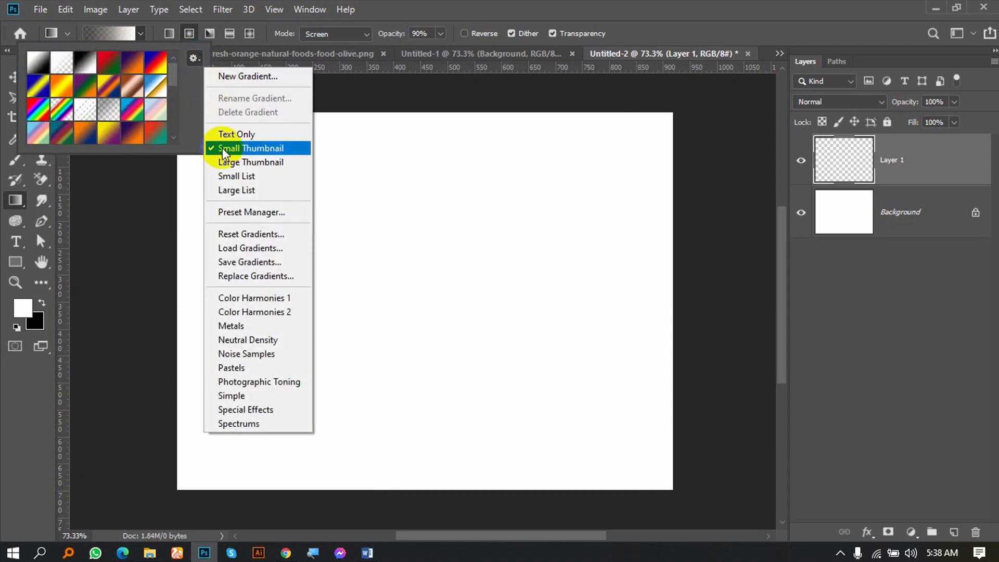
{"action": "left_click", "coordinate": [252, 233]}
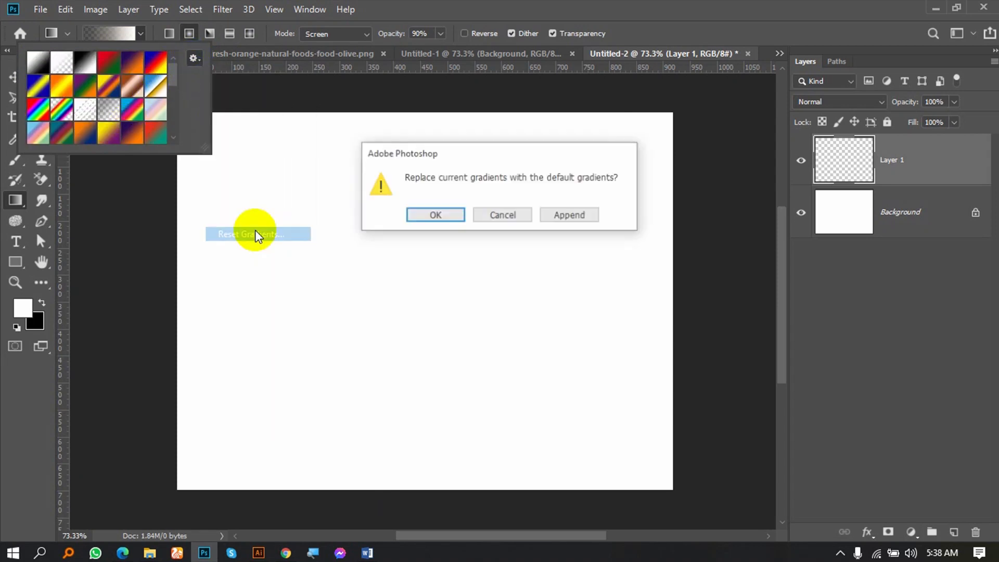
{"action": "left_click", "coordinate": [446, 215]}
{"action": "left_click", "coordinate": [416, 210]}
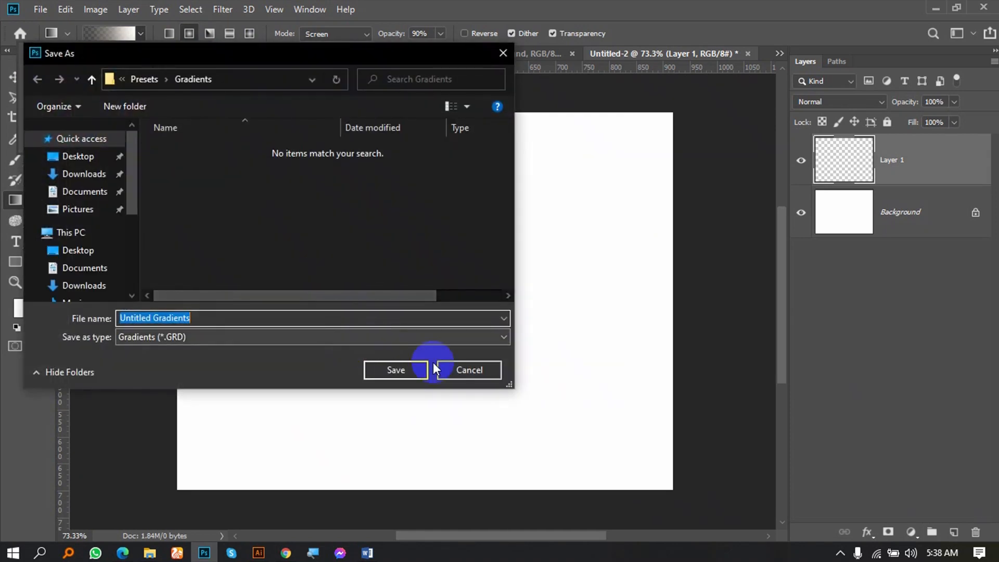
{"action": "left_click", "coordinate": [468, 369]}
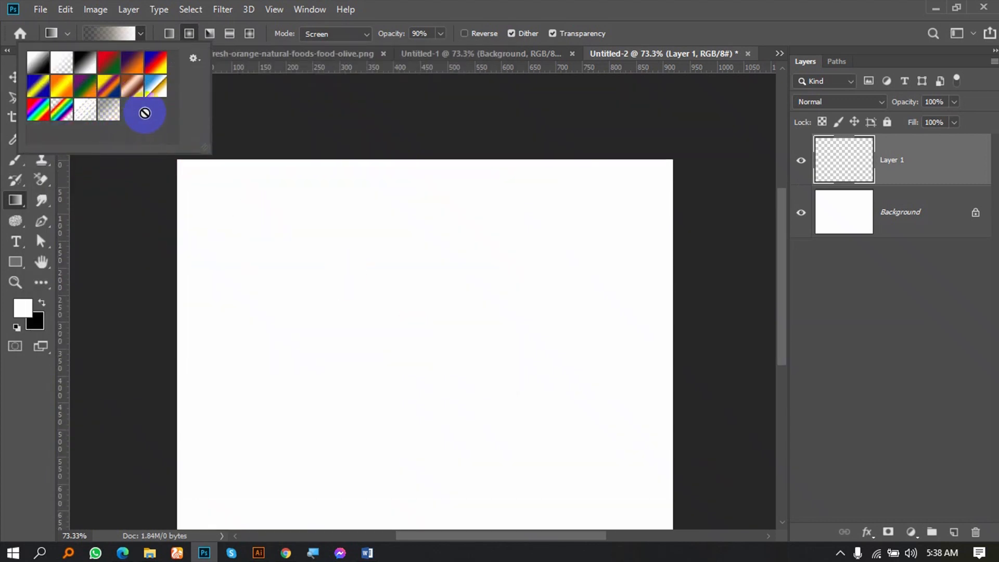
Step: Load the ES Autumn gradient file from the gradients folder inside the downloaded 75_photoshop_gradients folder into the presets
{"action": "left_click", "coordinate": [193, 60]}
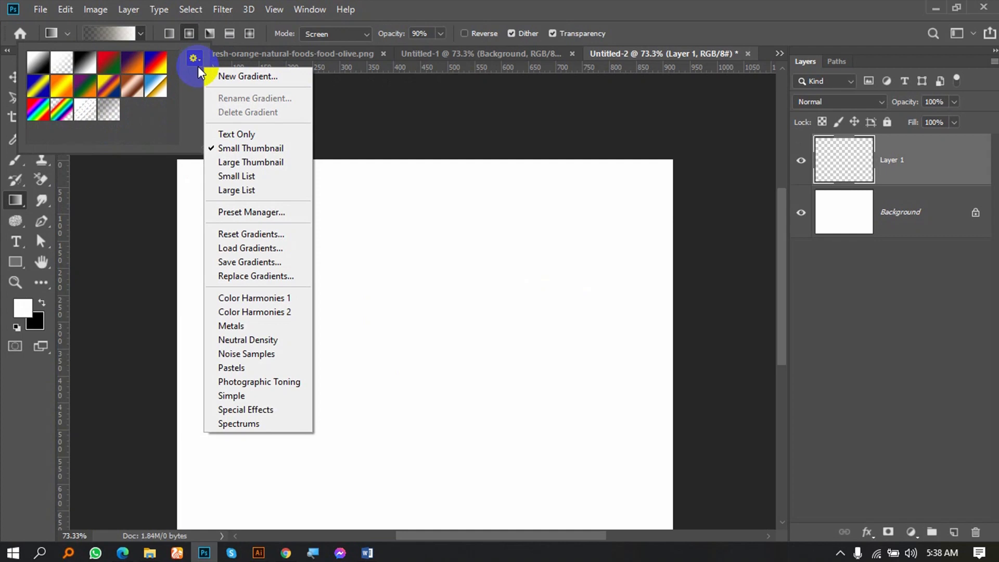
{"action": "left_click", "coordinate": [261, 248]}
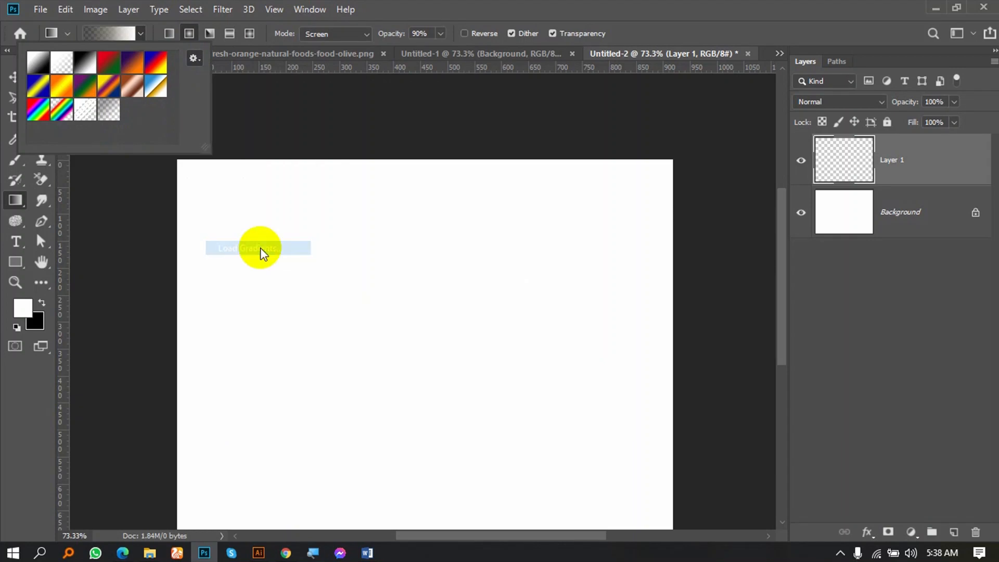
{"action": "left_click", "coordinate": [86, 176]}
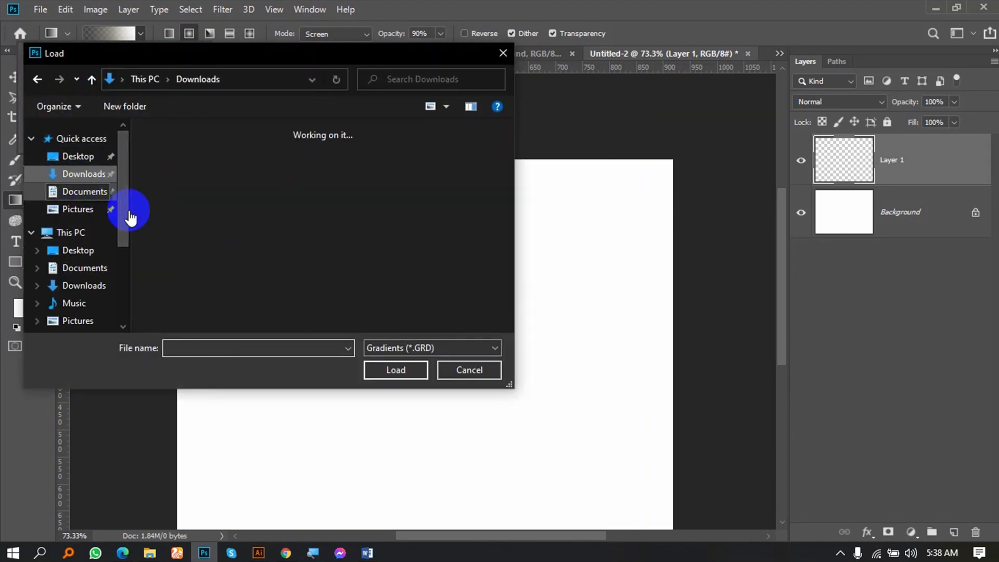
{"action": "double_click", "coordinate": [187, 196]}
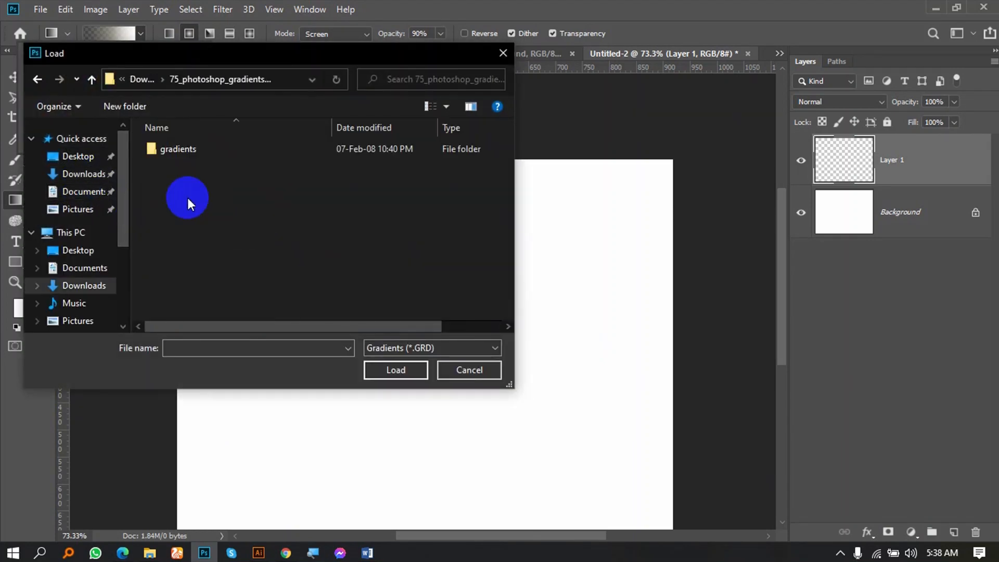
{"action": "double_click", "coordinate": [180, 155]}
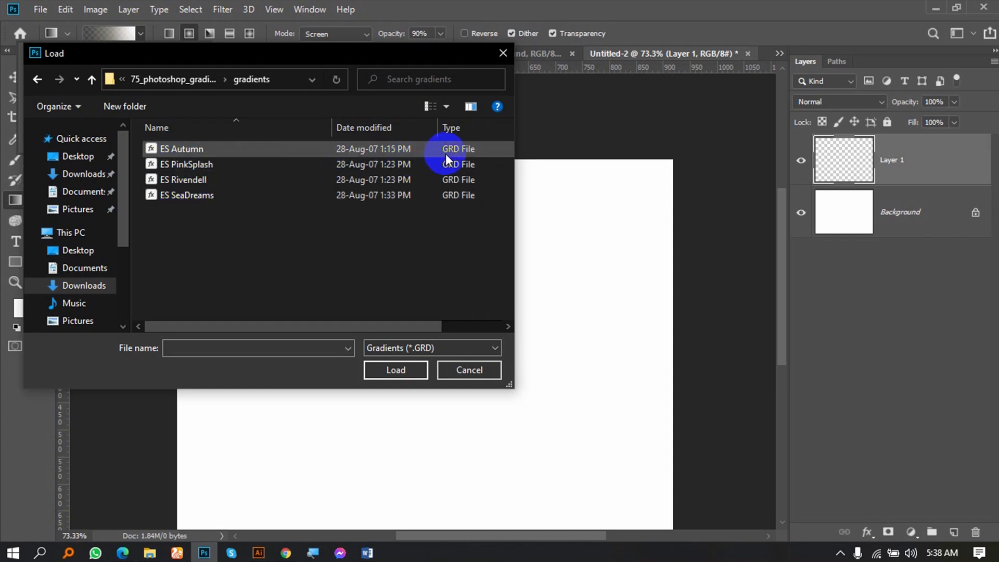
{"action": "left_click", "coordinate": [182, 150]}
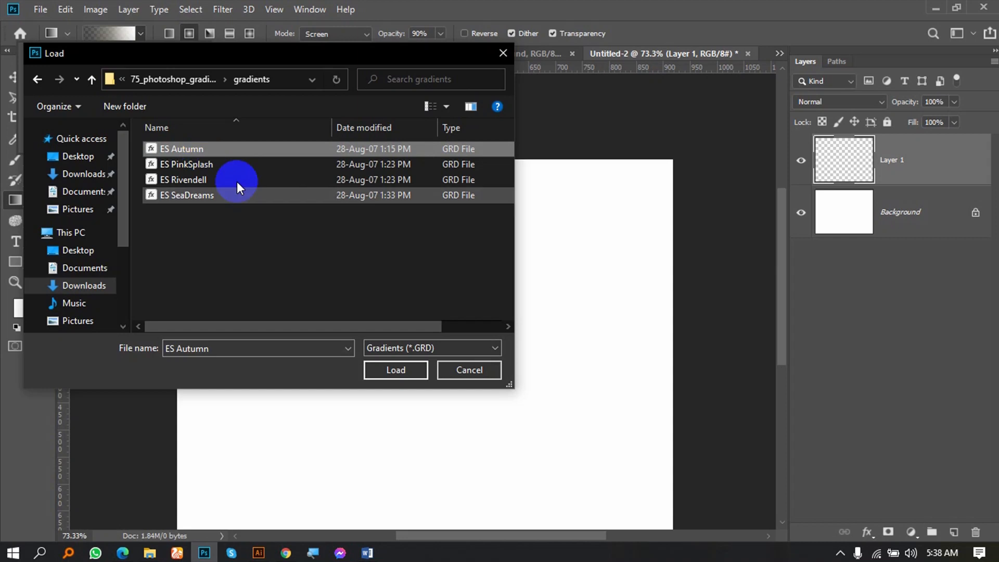
{"action": "left_click", "coordinate": [381, 369]}
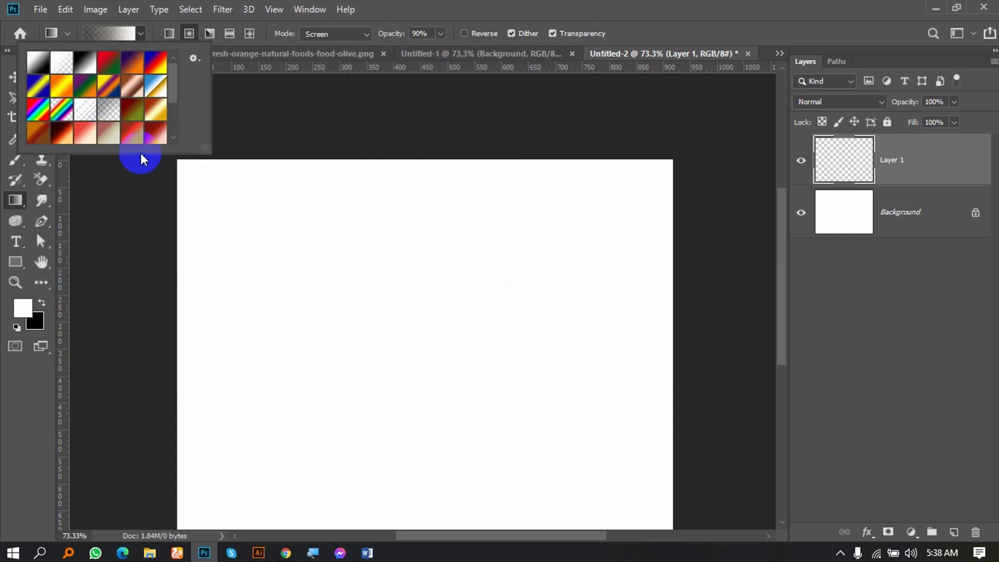
Step: Preview the loaded ES Autumn 10 and ES Autumn 19 presets in the Gradient Editor, closing it without applying either one
{"action": "left_click", "coordinate": [125, 33]}
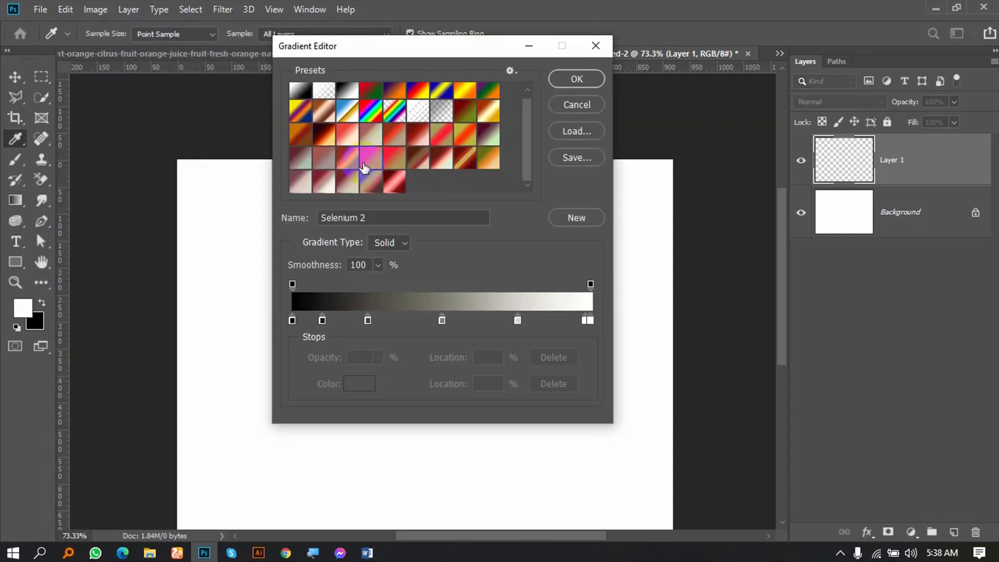
{"action": "left_click", "coordinate": [466, 147]}
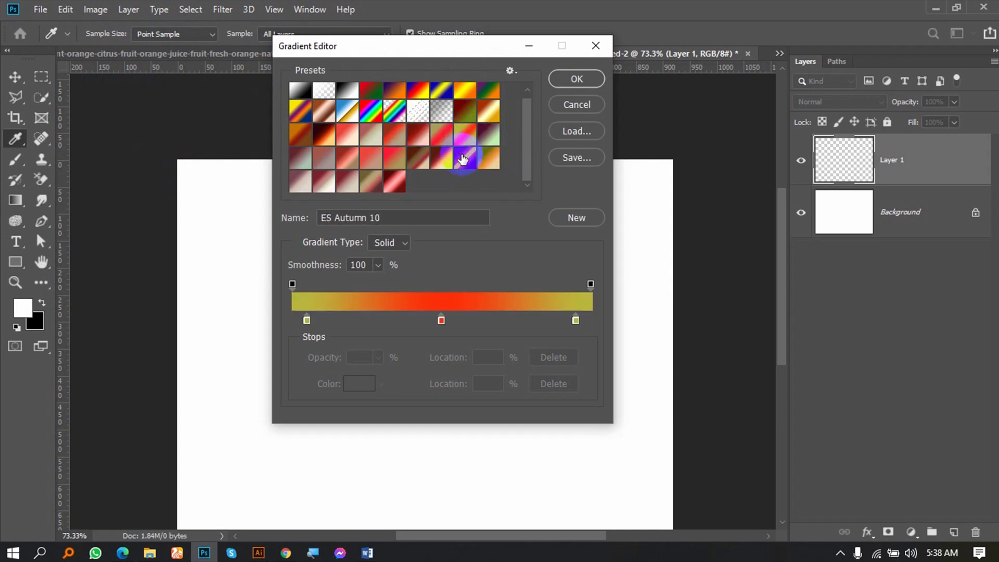
{"action": "left_click", "coordinate": [463, 159]}
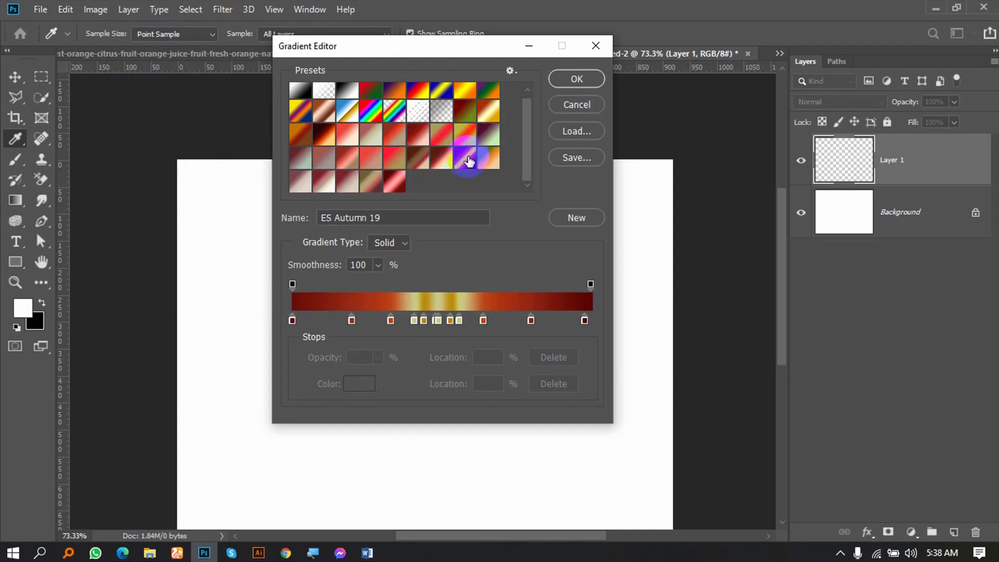
{"action": "left_click", "coordinate": [576, 106]}
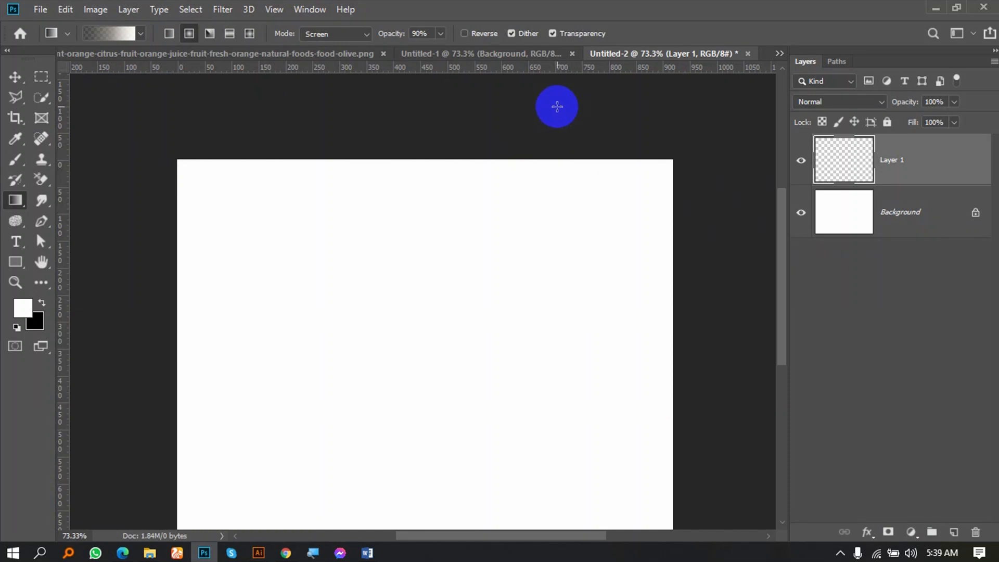
Step: Set the Gradient tool's blending mode to Normal
{"action": "left_click", "coordinate": [338, 34]}
{"action": "left_click", "coordinate": [346, 48]}
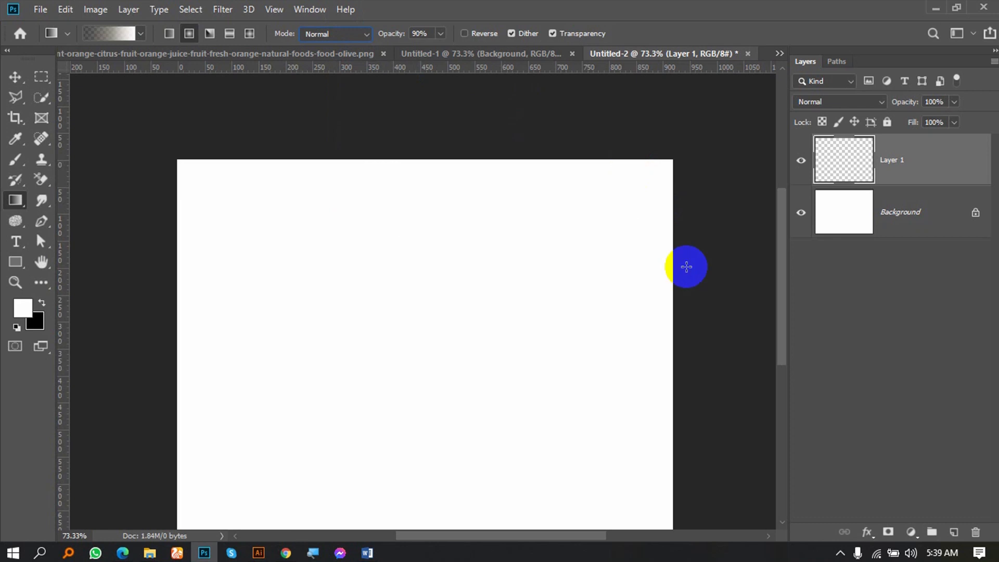
{"action": "left_click", "coordinate": [840, 553]}
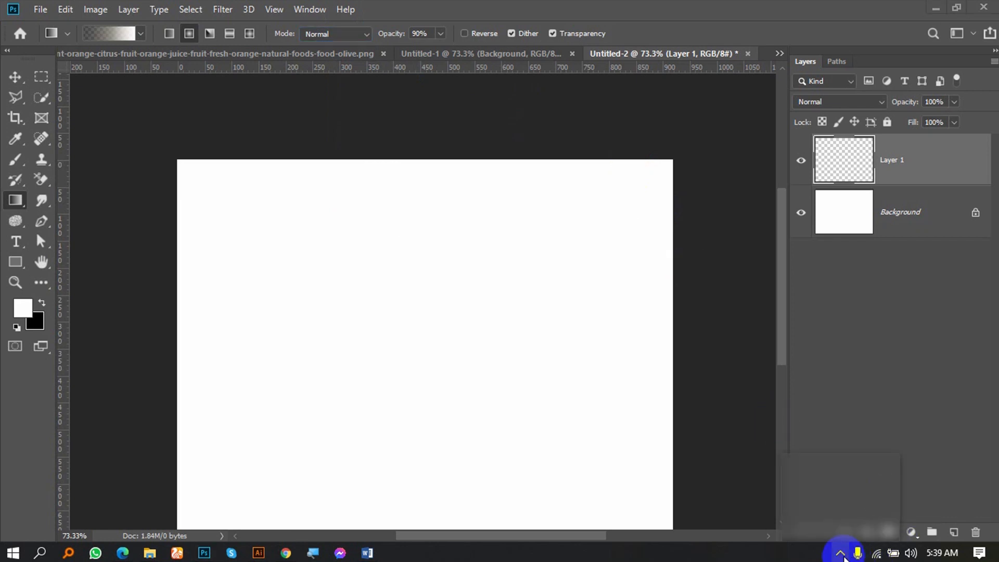